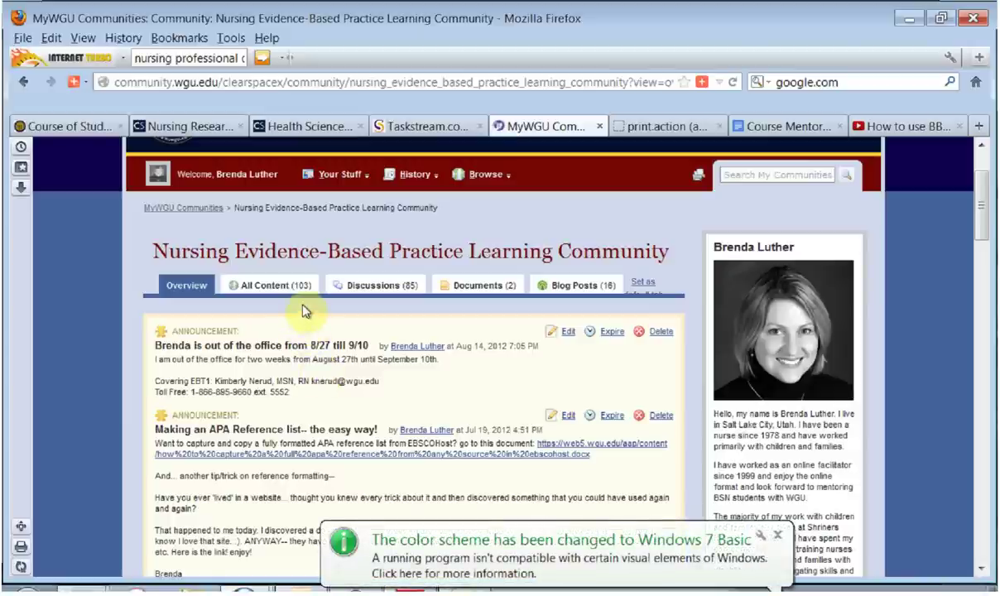
# Close the Windows colour-scheme notice covering the Nursing Evidence-Based Practice community page.
pyautogui.click(777, 534)
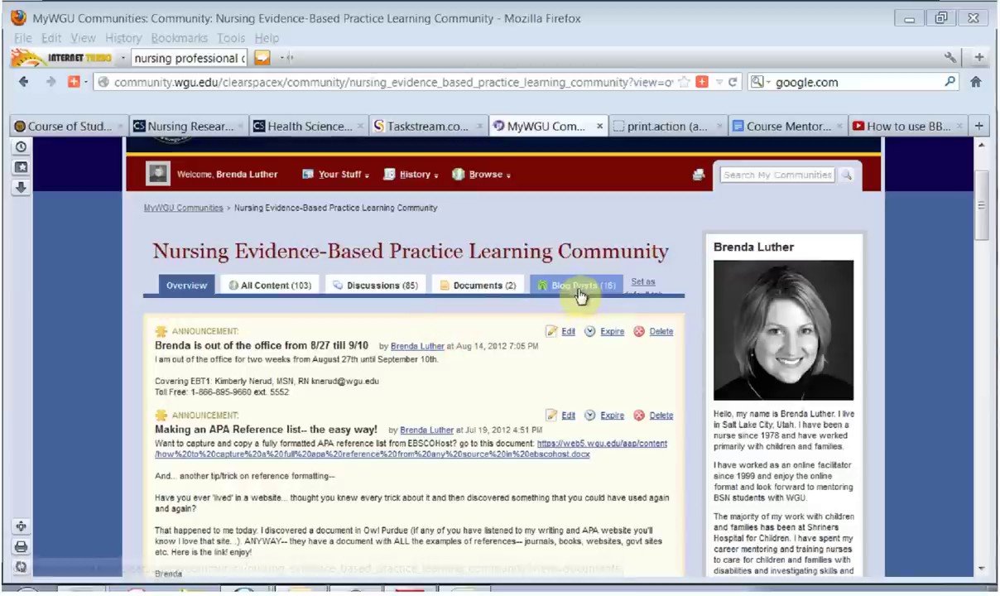
# Scroll to Recent Blog Posts and open 'Frequently asked questions (FAQs) for all three tasks in EBT1'.
pyautogui.click(478, 391)
pyautogui.scroll(-5, 477, 392)
pyautogui.scroll(-2, 478, 392)
pyautogui.scroll(2, 477, 392)
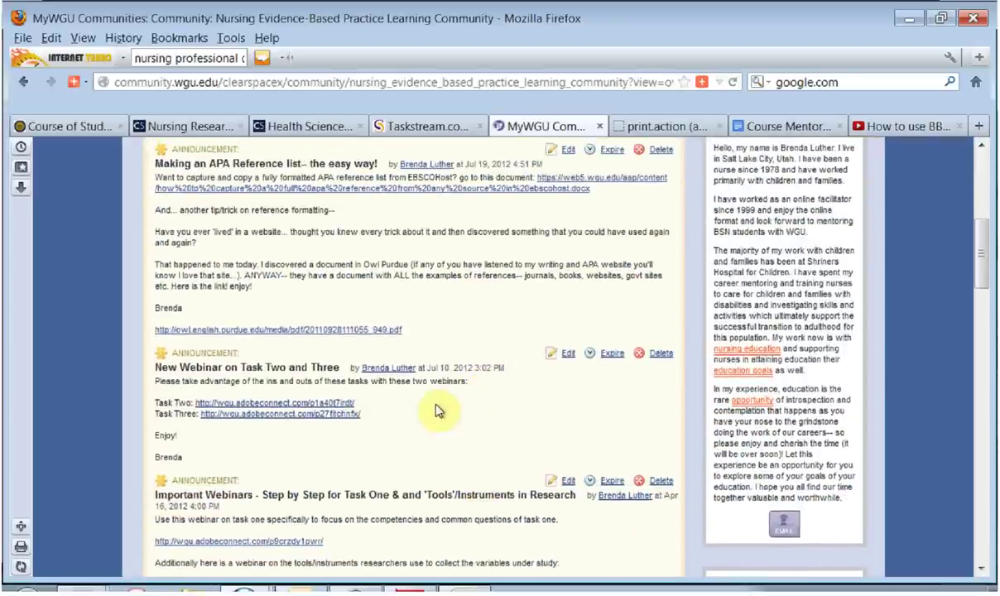
pyautogui.scroll(2, 440, 406)
pyautogui.scroll(-5, 442, 404)
pyautogui.scroll(-8, 442, 406)
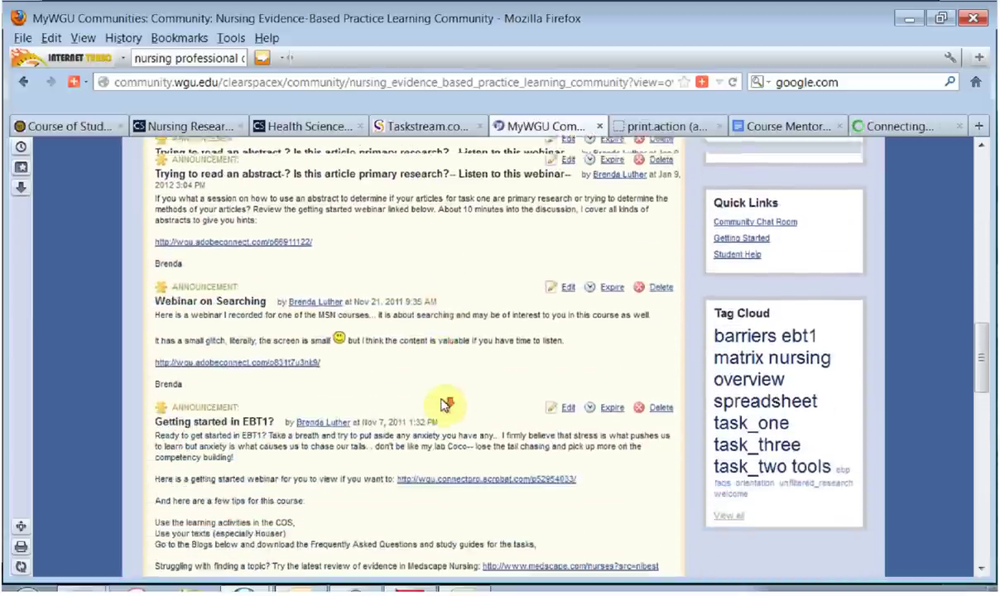
pyautogui.scroll(-8, 442, 403)
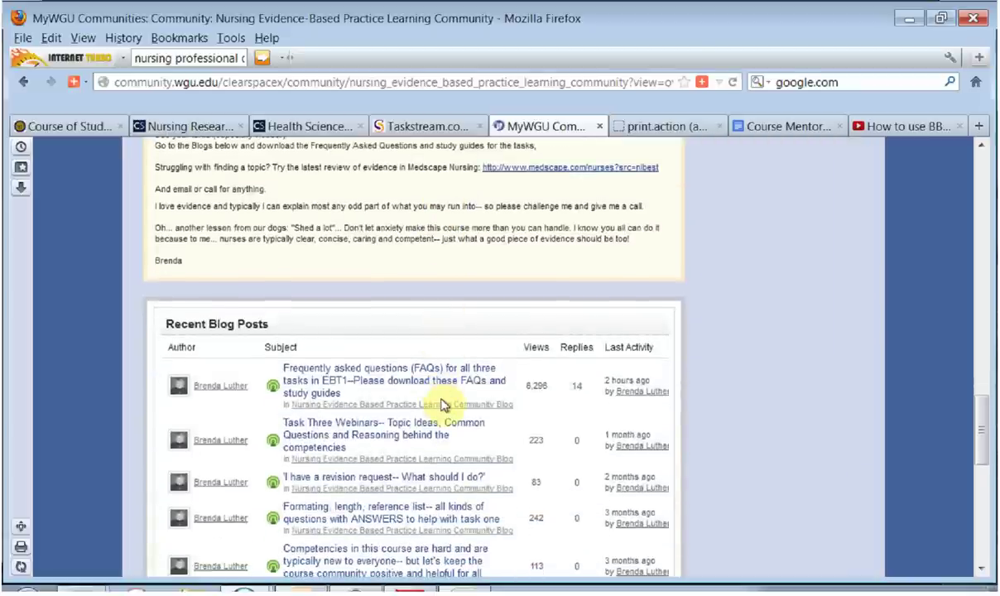
pyautogui.scroll(-2, 440, 405)
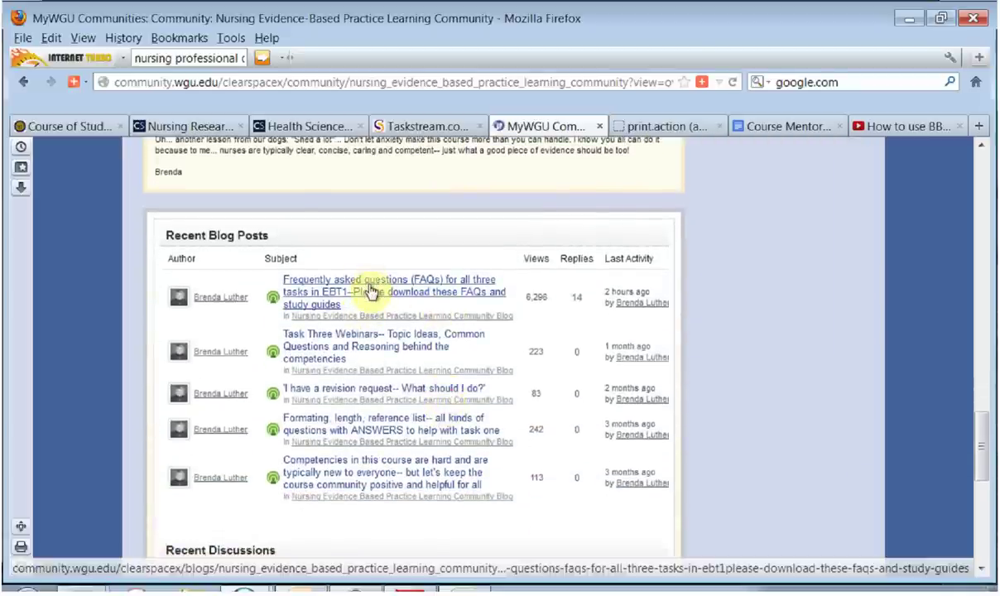
pyautogui.click(370, 291)
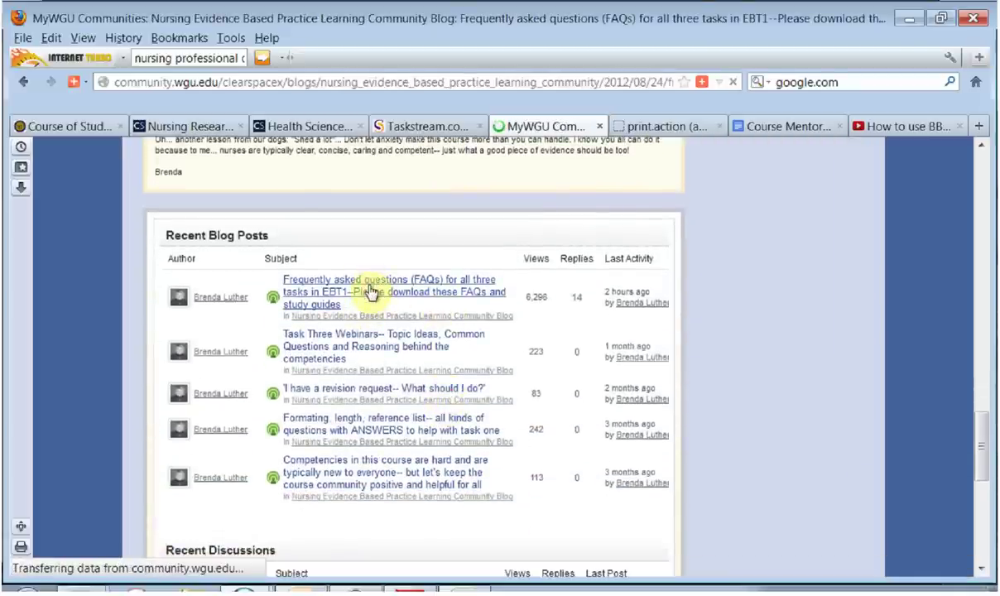
# Skim the FAQs post and bring up the list of open Word windows.
pyautogui.scroll(-4, 370, 292)
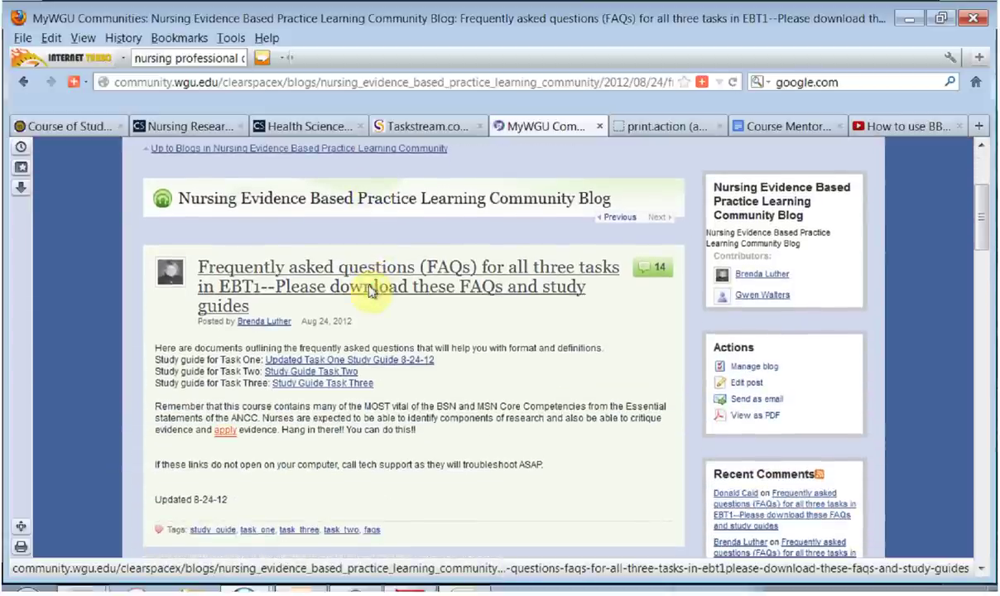
pyautogui.scroll(4, 370, 291)
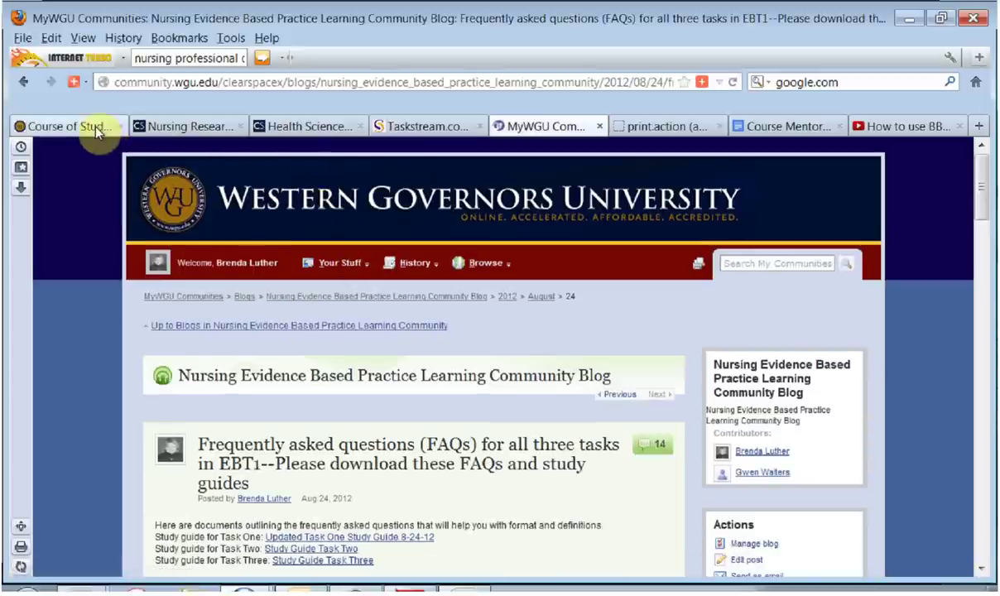
pyautogui.click(245, 590)
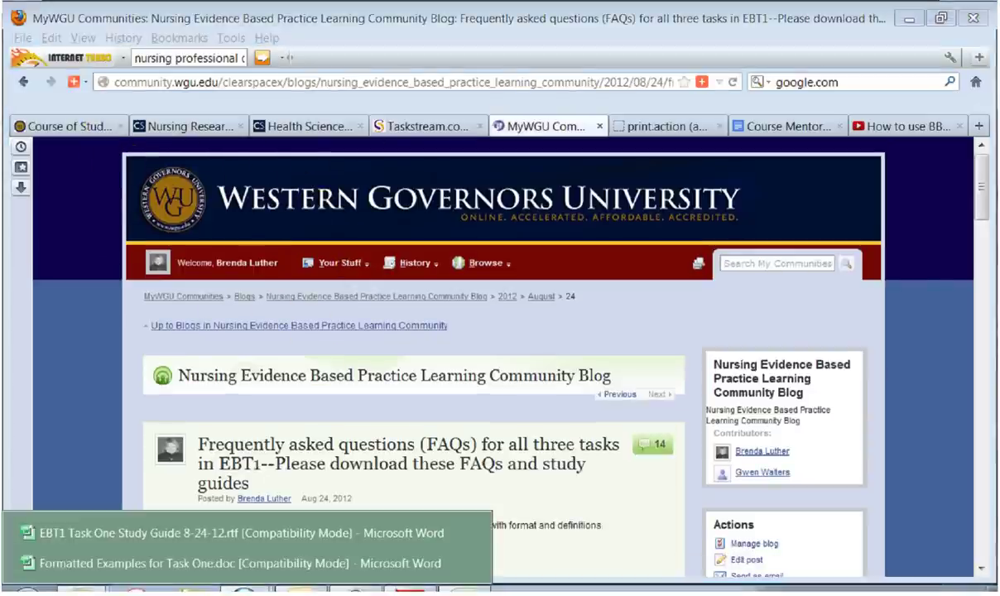
# Switch between the open Word documents to the EBT1 Task One Study Guide.
pyautogui.click(80, 559)
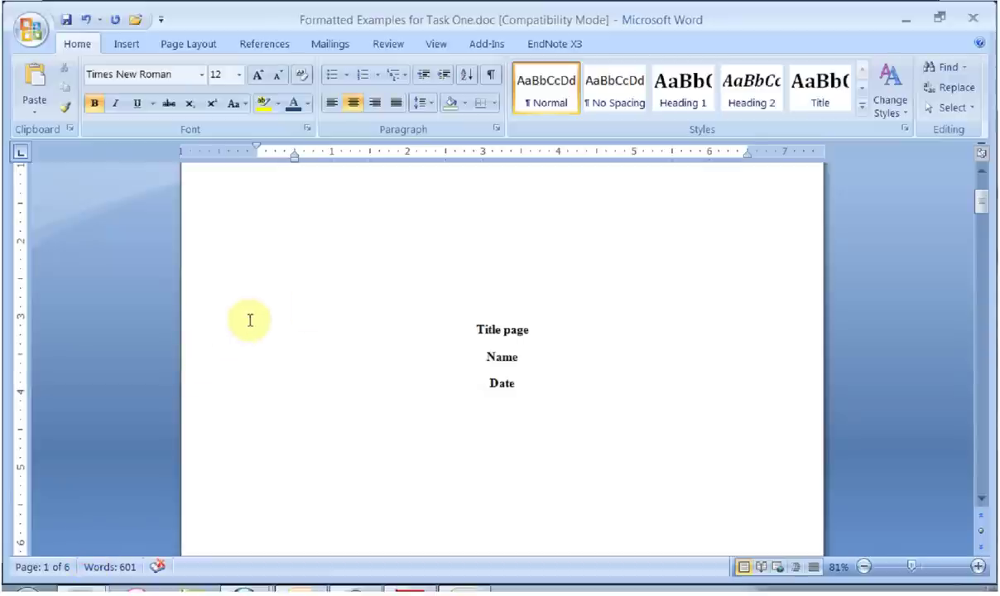
pyautogui.scroll(4, 397, 273)
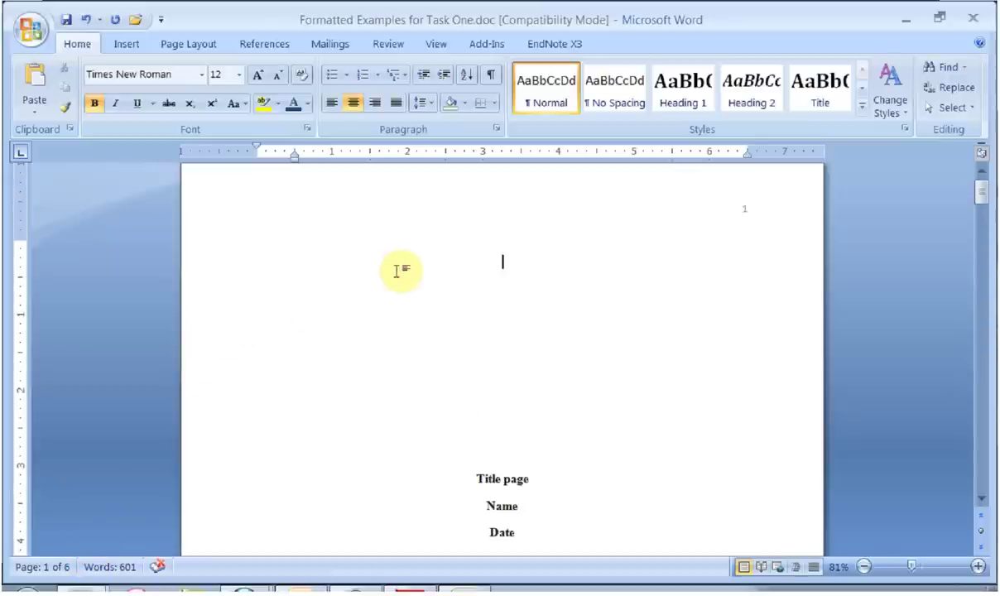
pyautogui.scroll(-2, 397, 272)
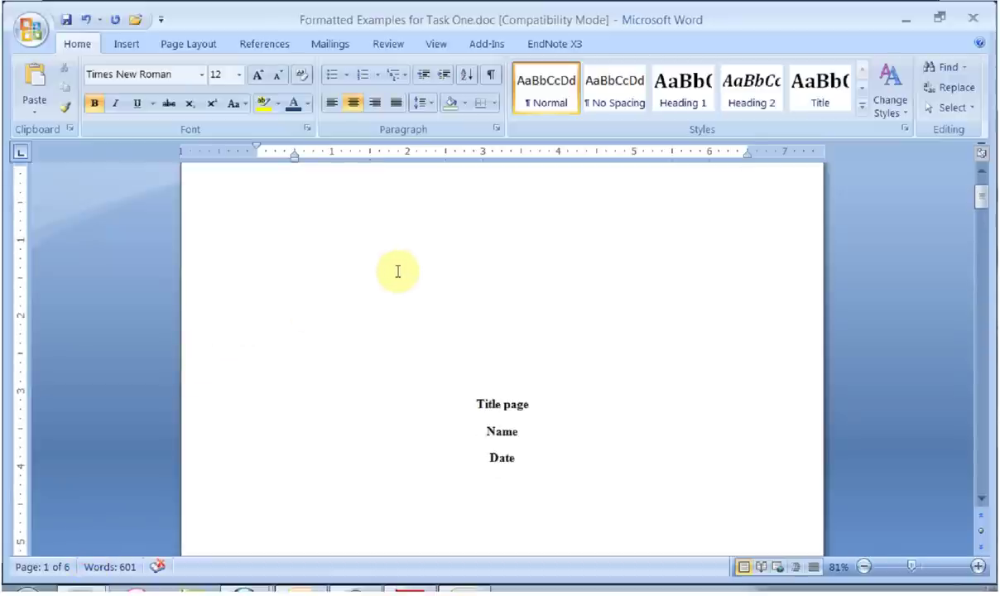
pyautogui.click(116, 591)
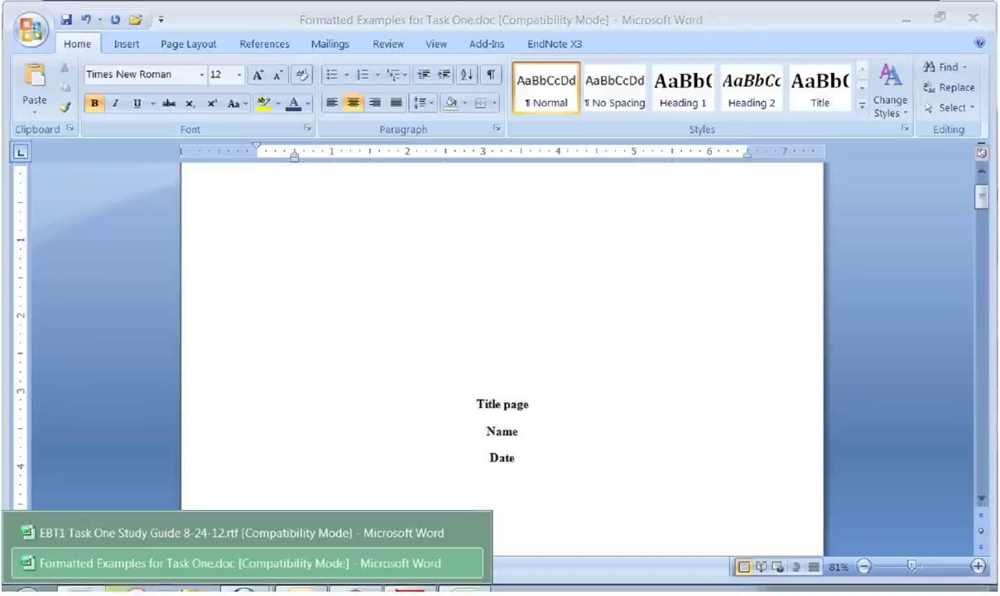
pyautogui.click(117, 556)
pyautogui.hotkey('alt', 'Tab')
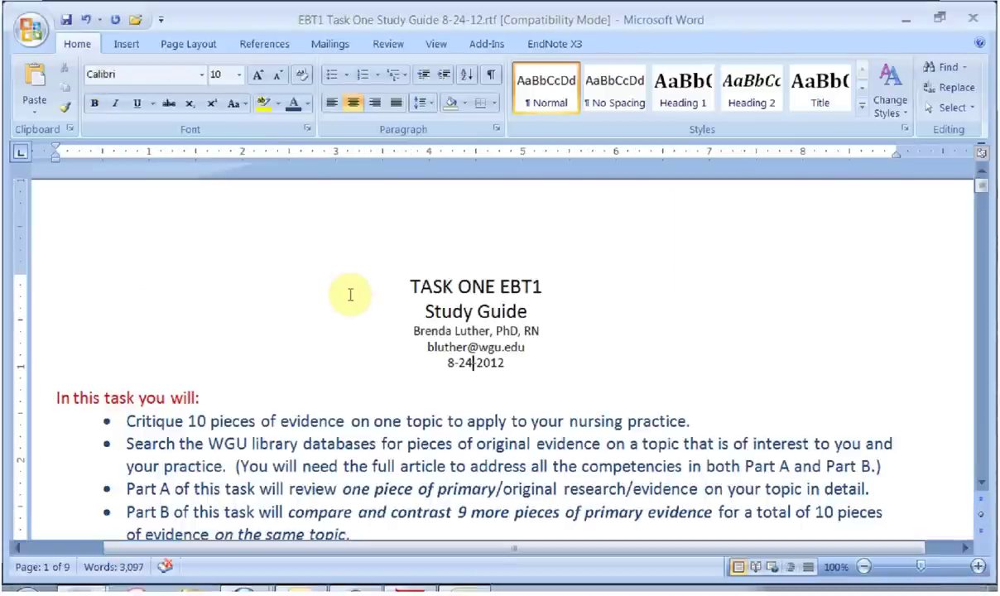
# Scroll to section A and select item 1's APA-formatted citation instruction.
pyautogui.scroll(-6, 350, 294)
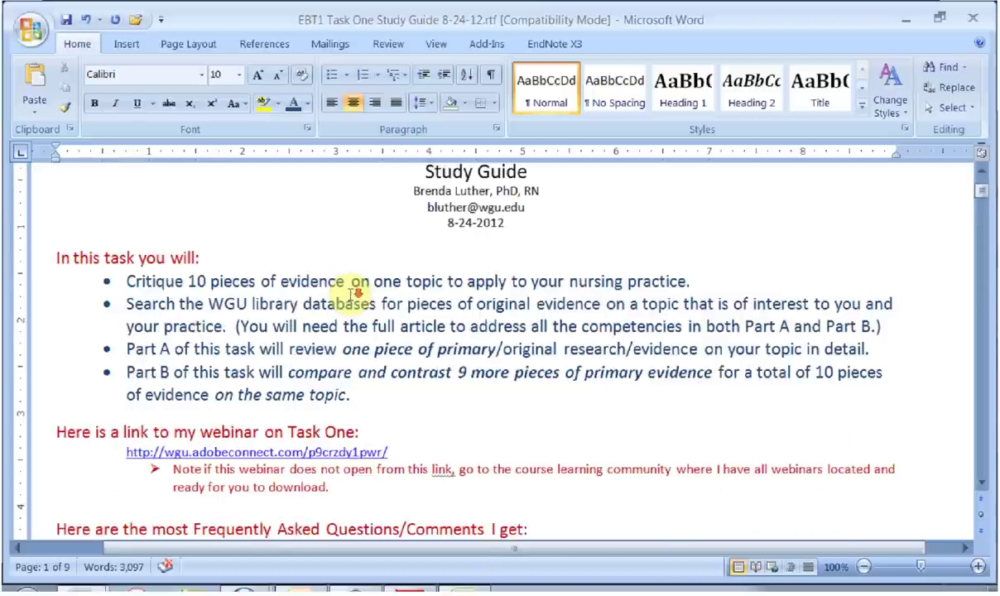
pyautogui.scroll(-12, 350, 294)
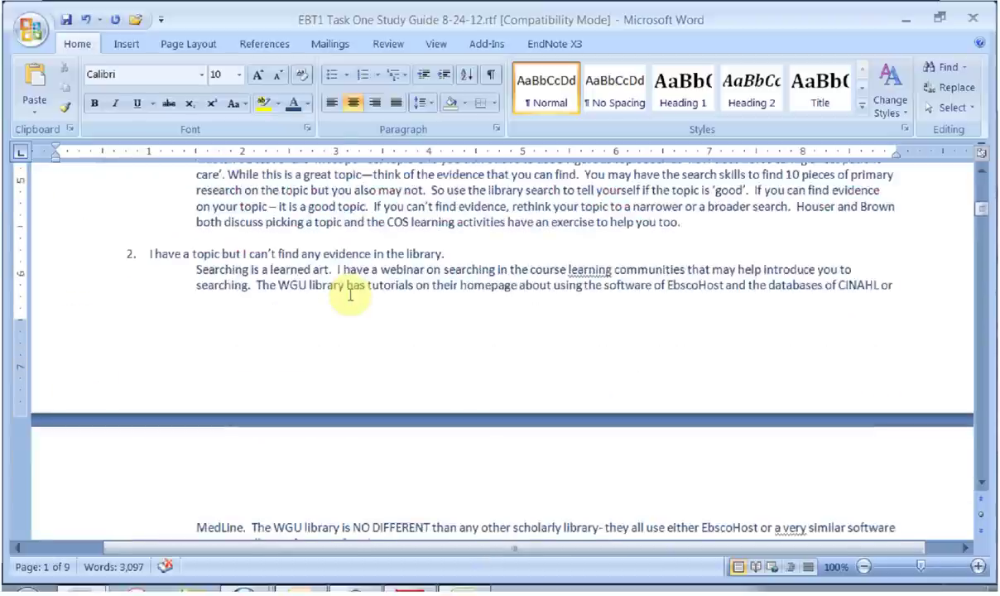
pyautogui.scroll(-10, 352, 295)
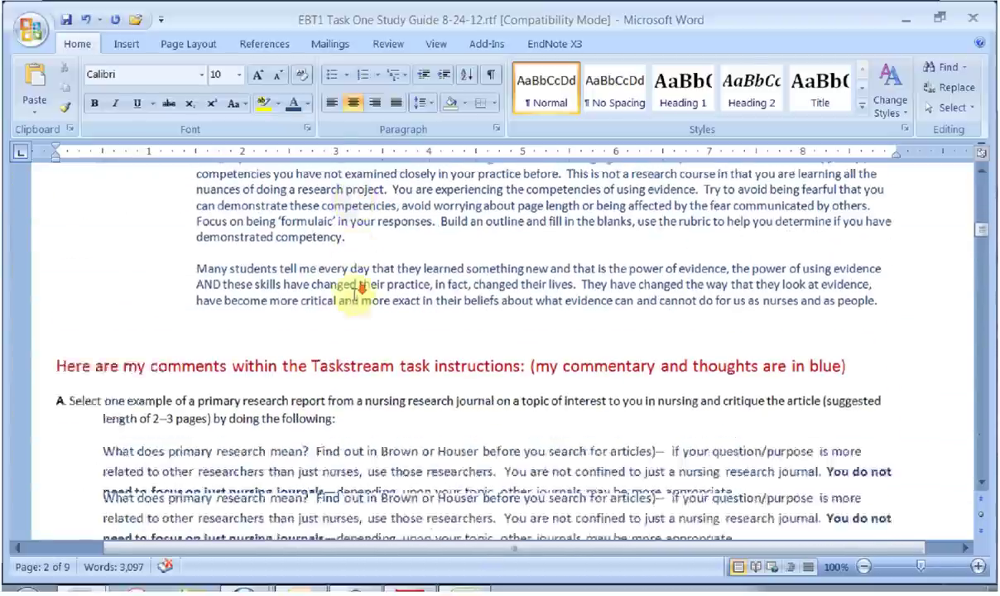
pyautogui.scroll(-4, 358, 295)
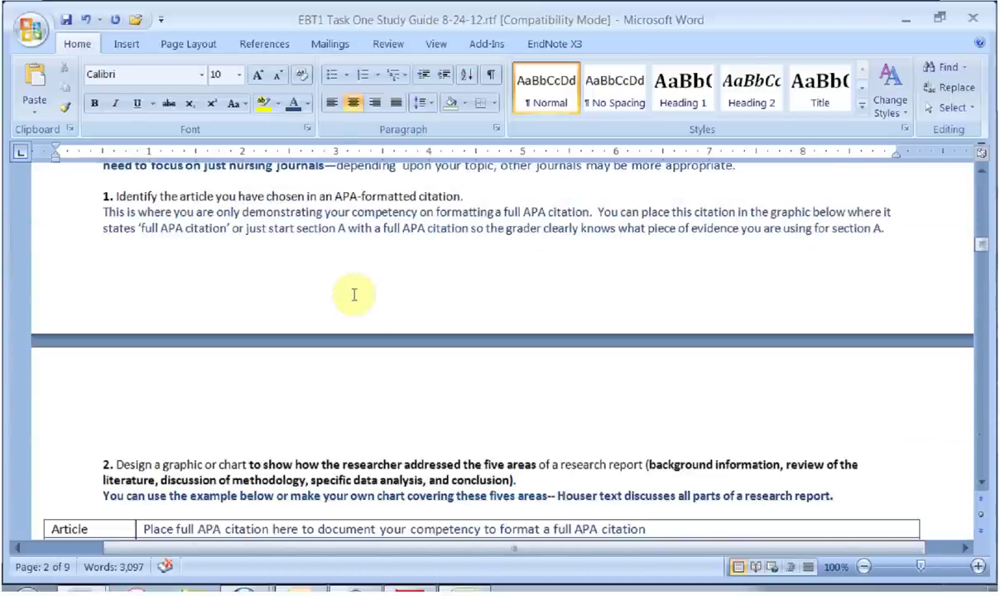
pyautogui.scroll(2, 354, 295)
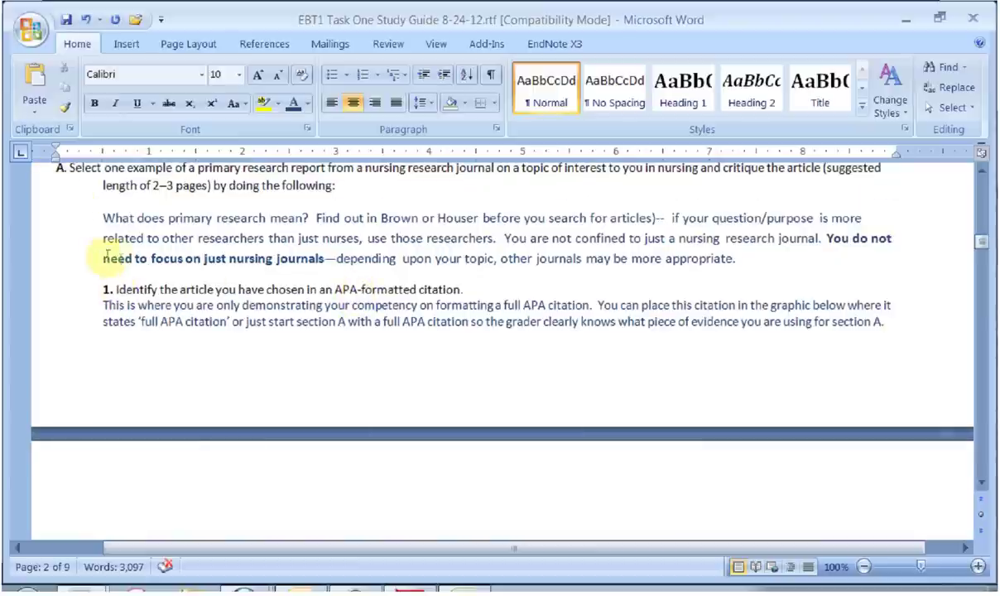
pyautogui.moveTo(101, 288); pyautogui.dragTo(481, 288)
pyautogui.click(83, 592)
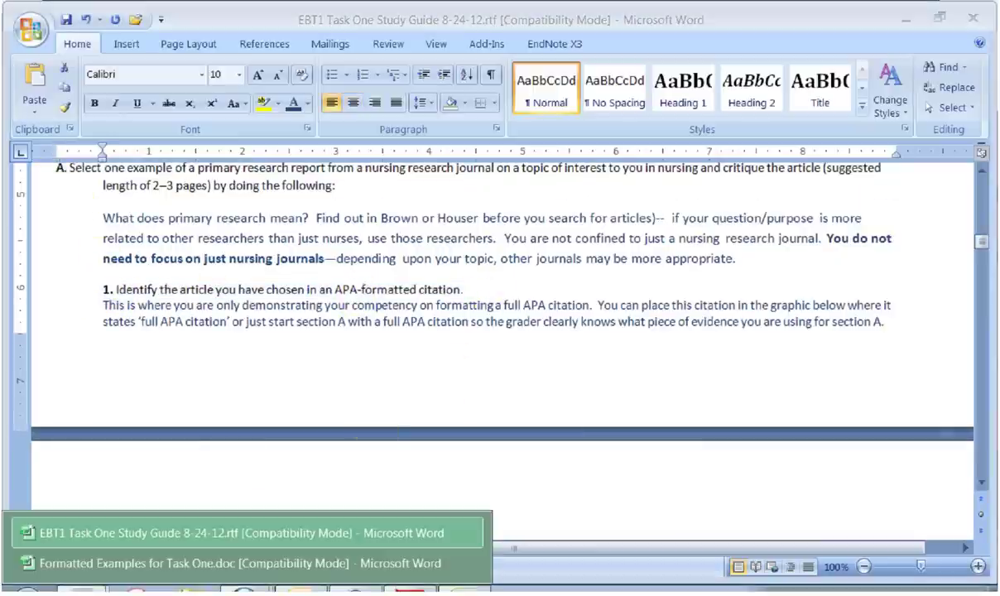
# Return to Formatted Examples for Task One and select the A. 1. APA-formatted citation heading.
pyautogui.click(101, 561)
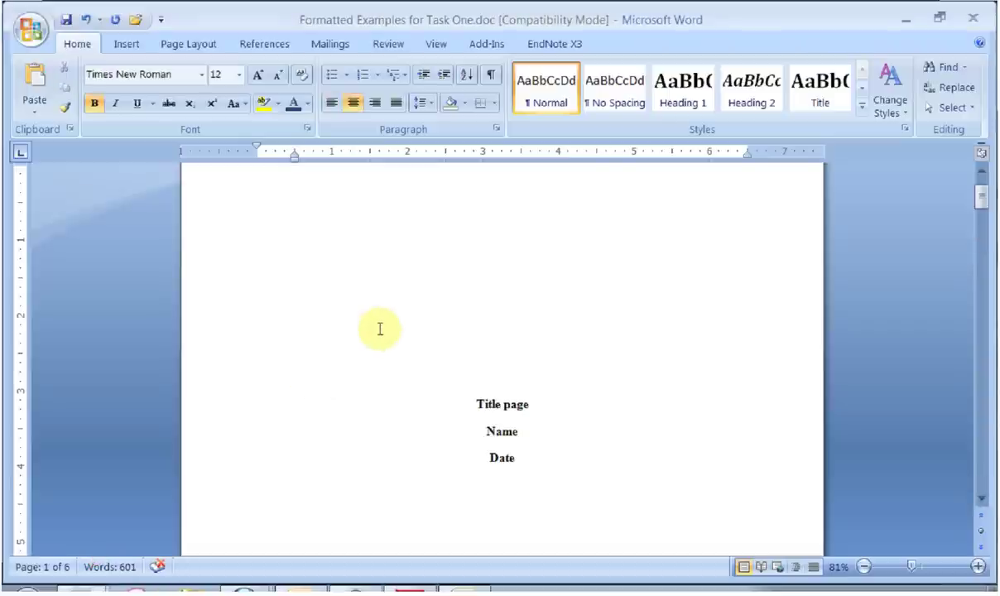
pyautogui.scroll(-12, 377, 330)
pyautogui.scroll(-8, 379, 324)
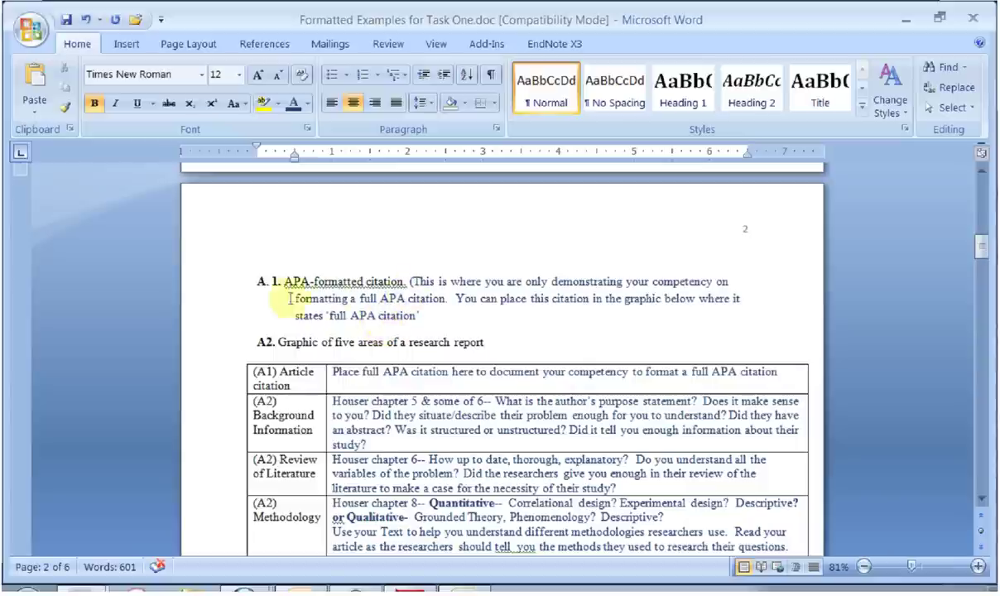
pyautogui.moveTo(253, 282); pyautogui.dragTo(399, 285)
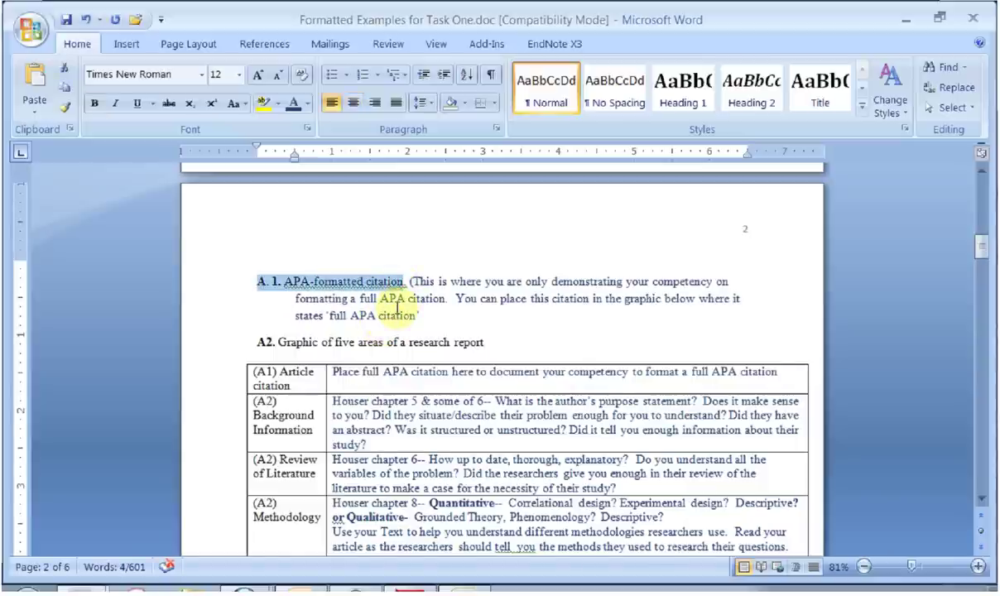
# Select the A2 graphic table, then its APA citation, Background Information and Review of Literature cells.
pyautogui.scroll(-1, 396, 308)
pyautogui.scroll(-2, 396, 308)
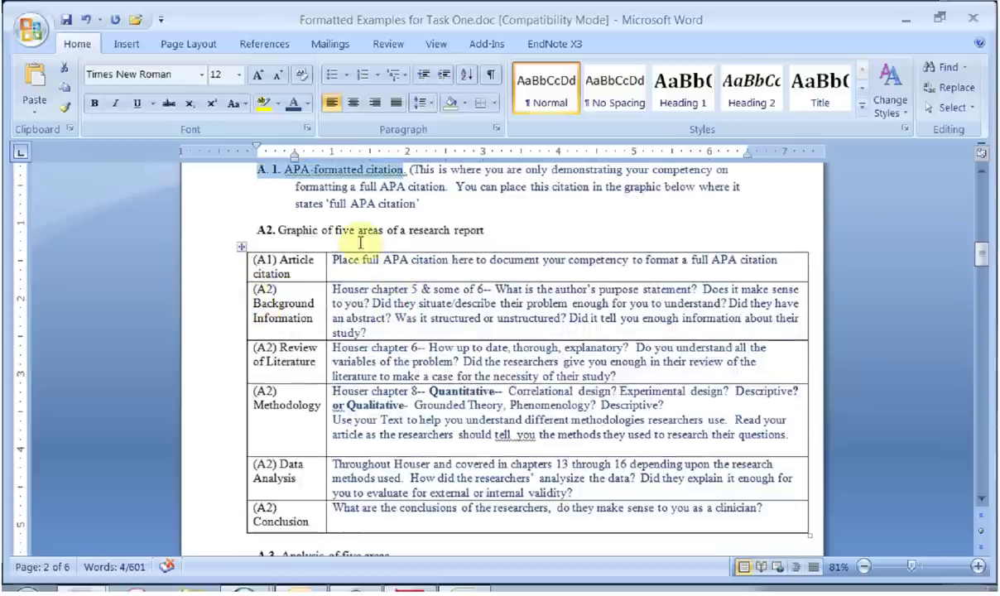
pyautogui.click(245, 248)
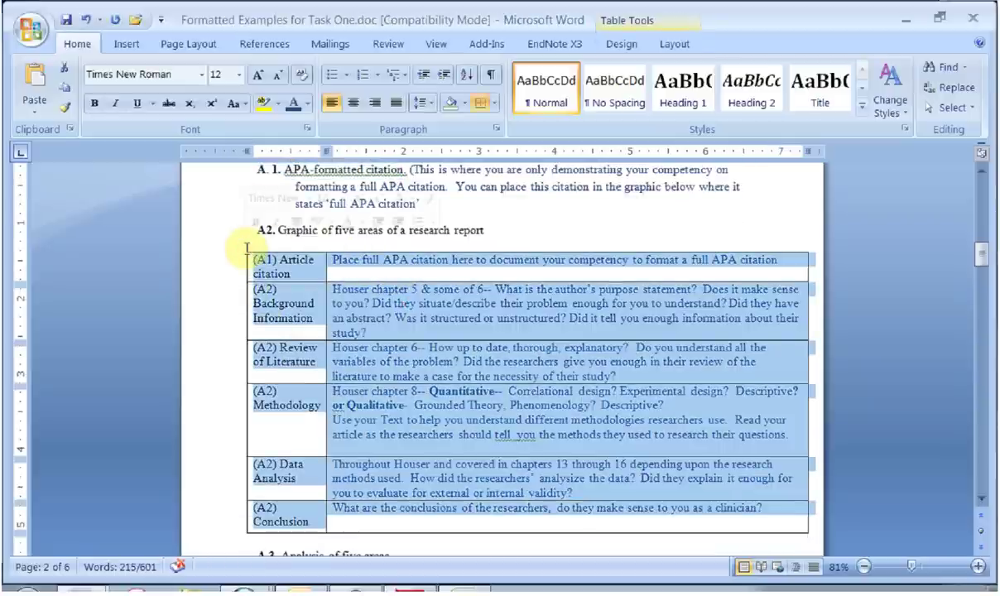
pyautogui.click(358, 267)
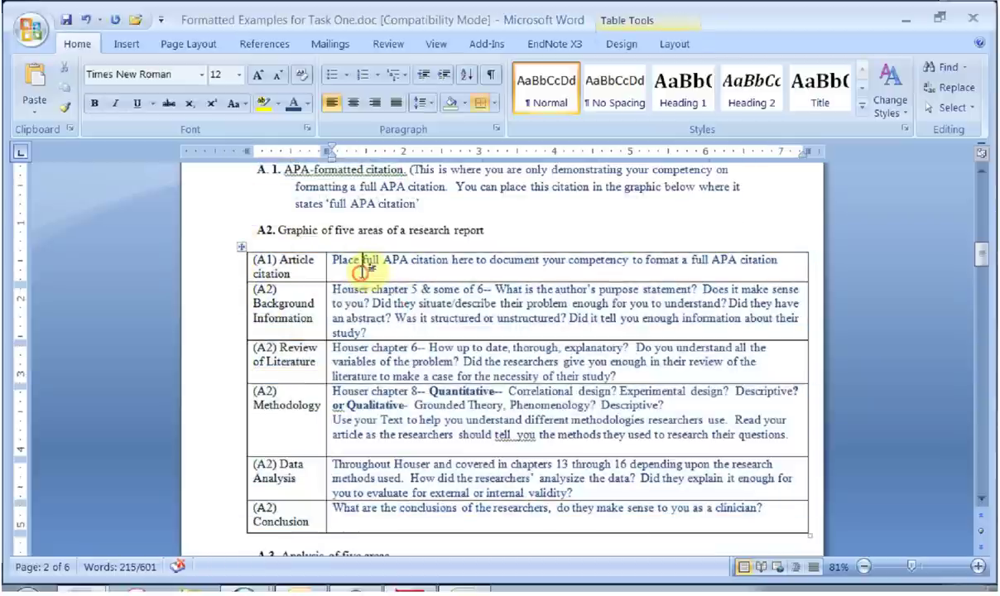
pyautogui.scroll(-1, 367, 271)
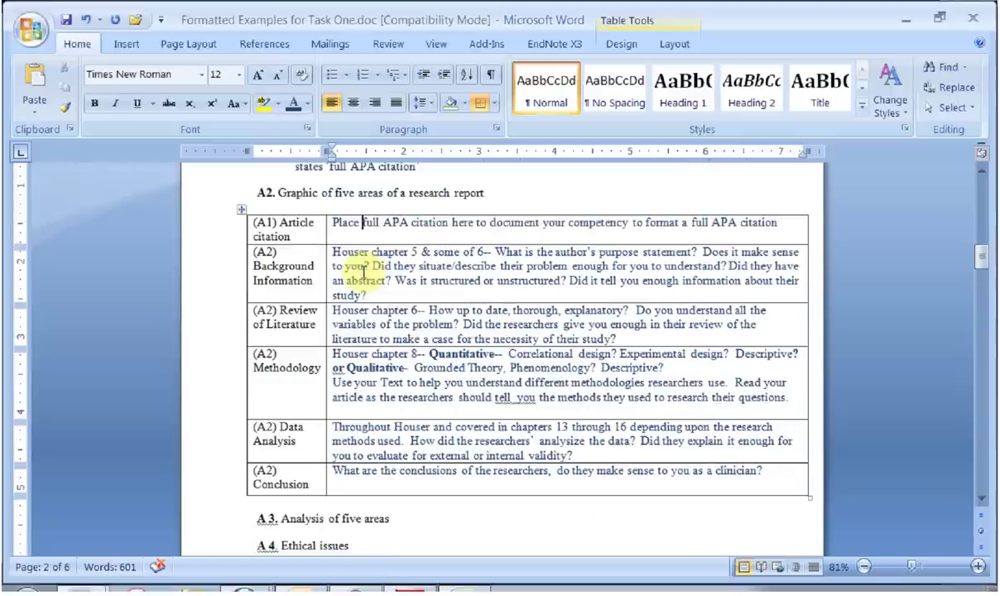
pyautogui.click(331, 220)
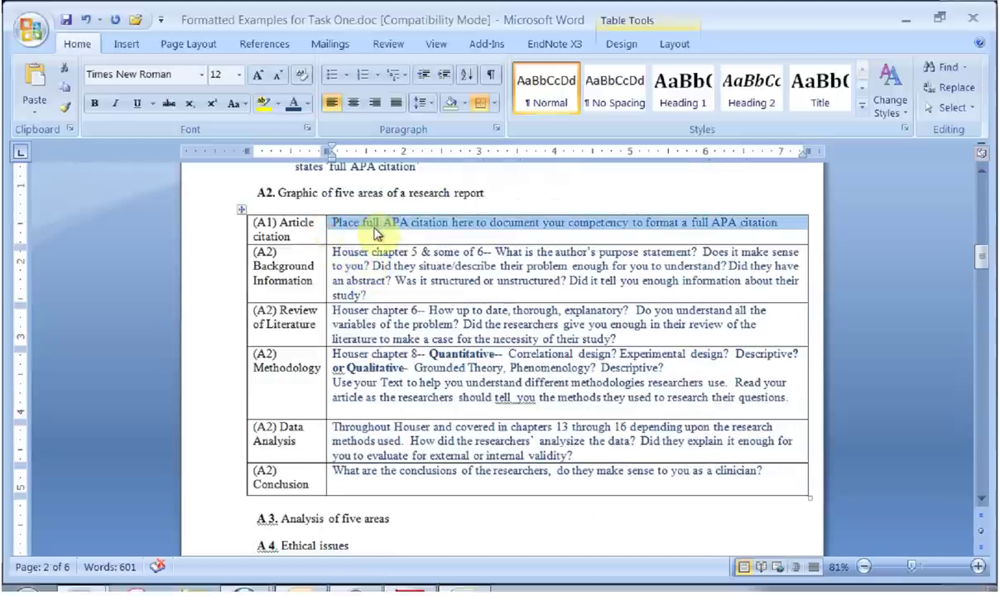
pyautogui.moveTo(367, 295); pyautogui.dragTo(339, 261)
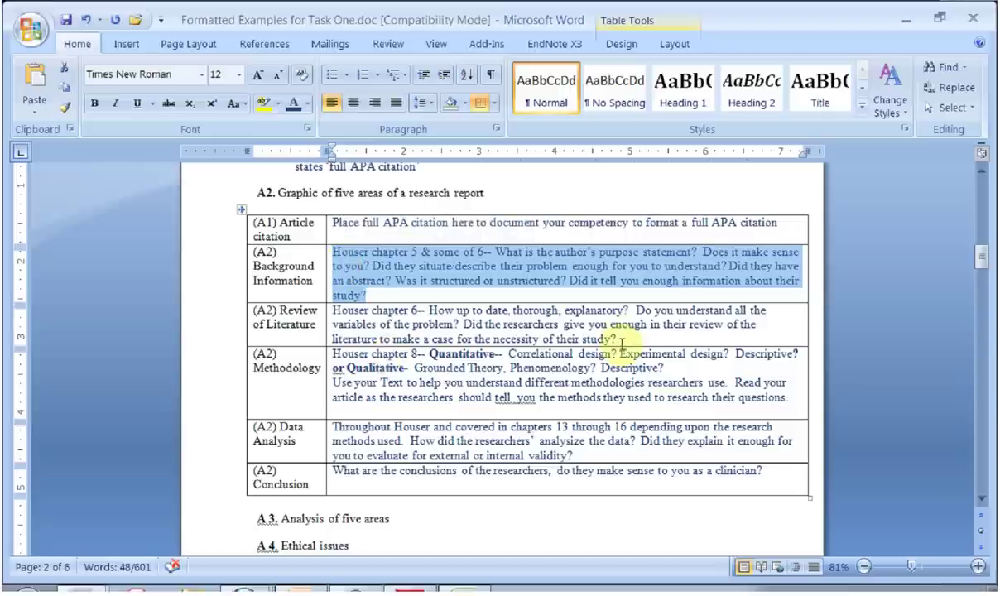
pyautogui.moveTo(619, 333); pyautogui.dragTo(352, 304)
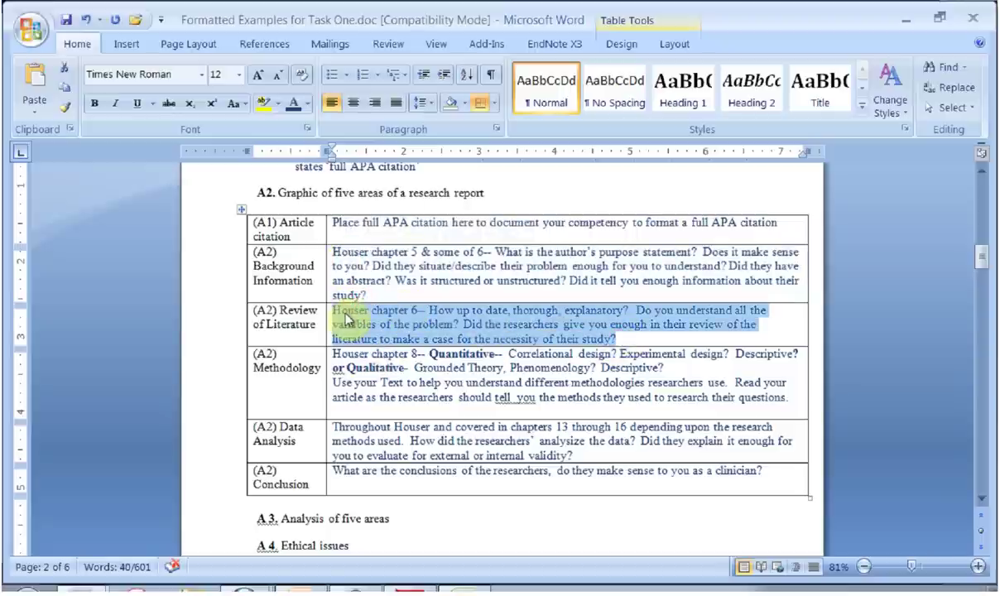
pyautogui.click(339, 367)
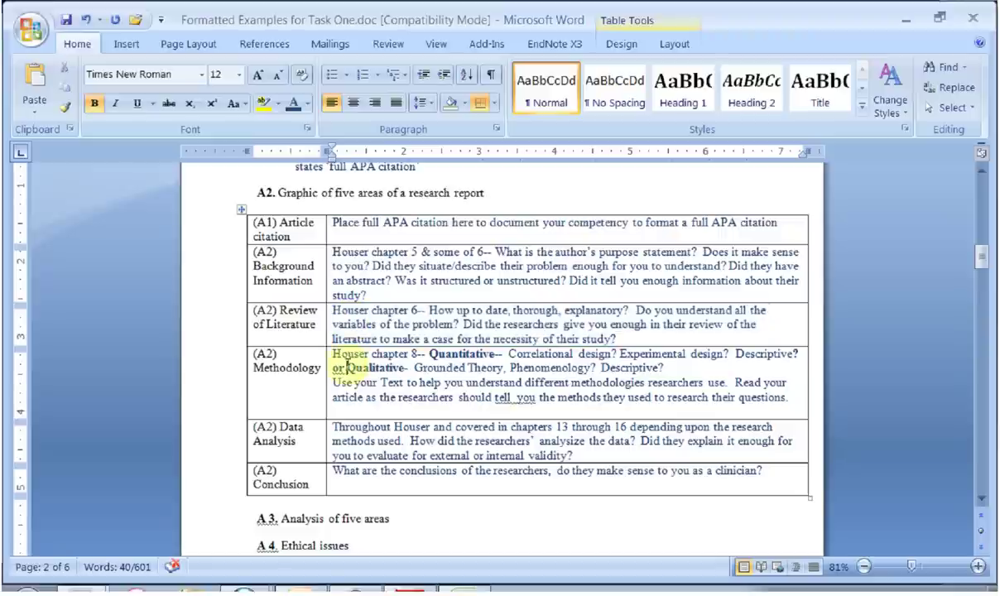
# Add a new blank line beneath the A.3 Analysis of five areas heading.
pyautogui.scroll(-3, 397, 451)
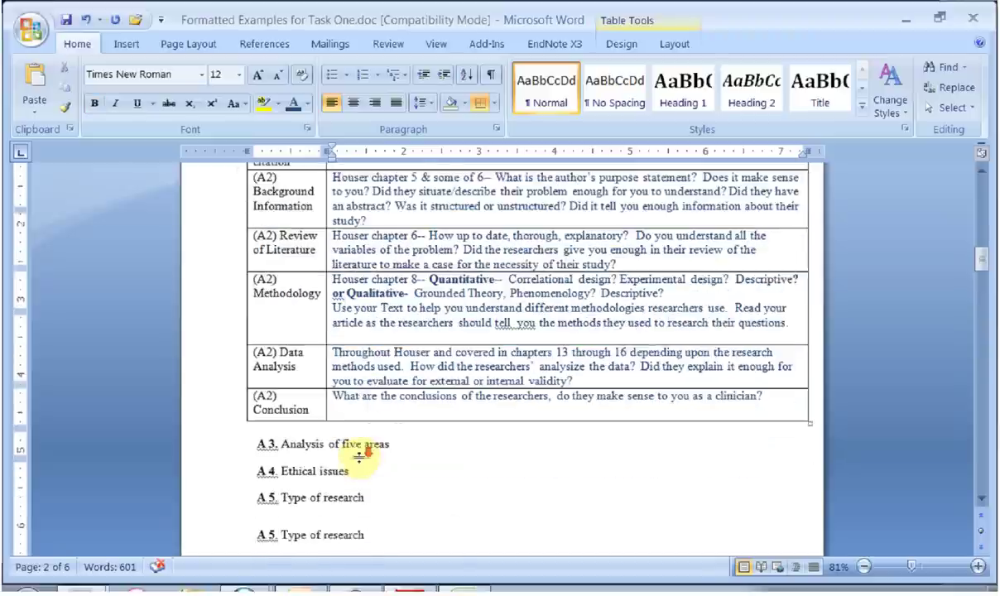
pyautogui.scroll(-1, 360, 458)
pyautogui.click(395, 367)
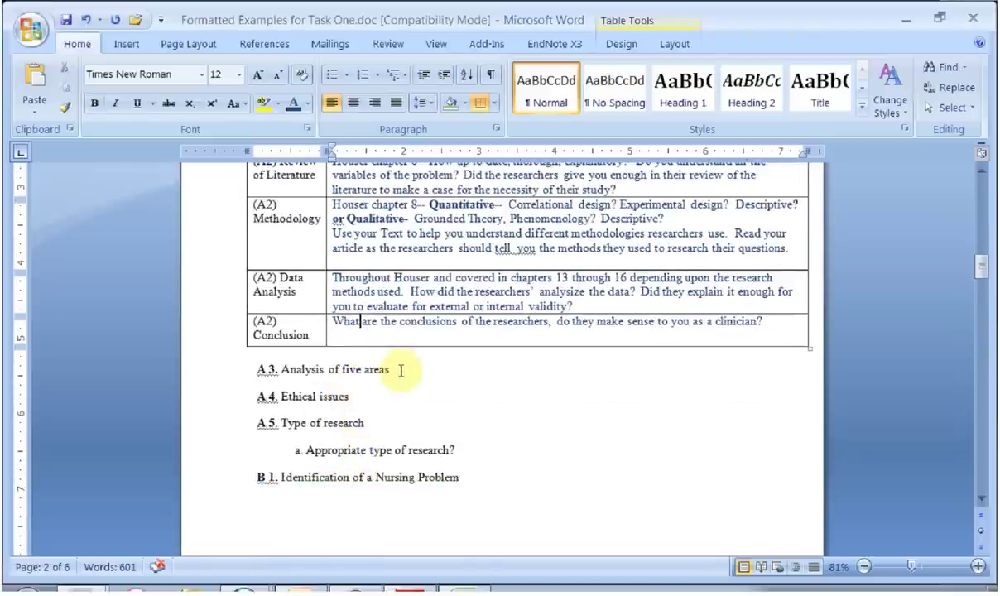
pyautogui.click(250, 368)
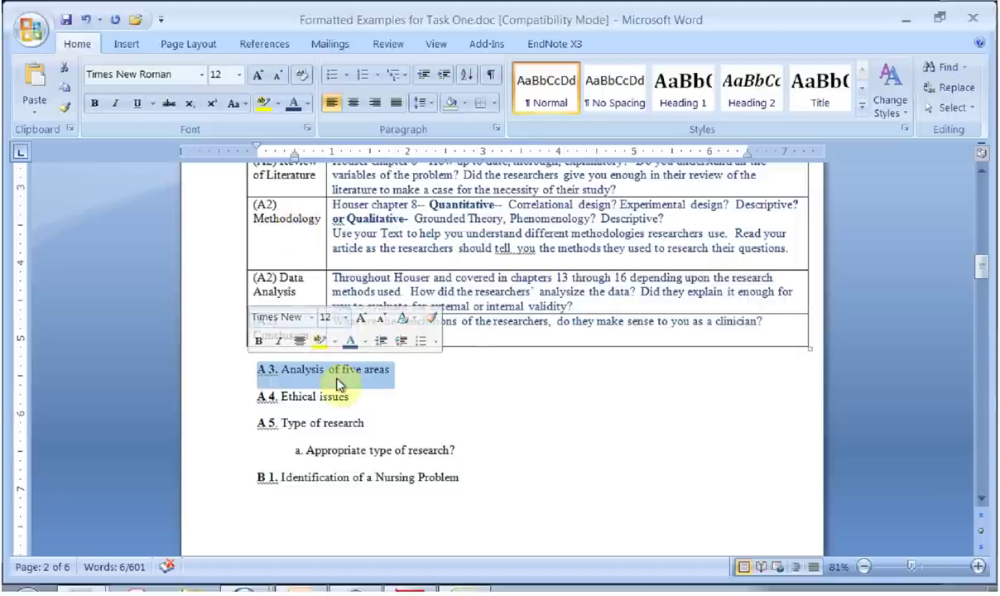
pyautogui.click(404, 368)
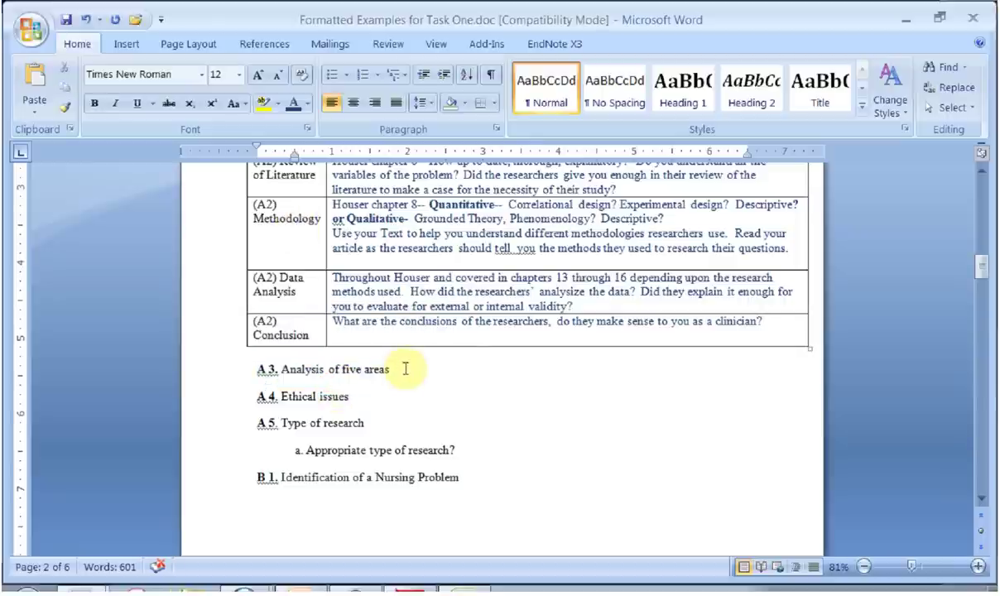
pyautogui.press('Return')
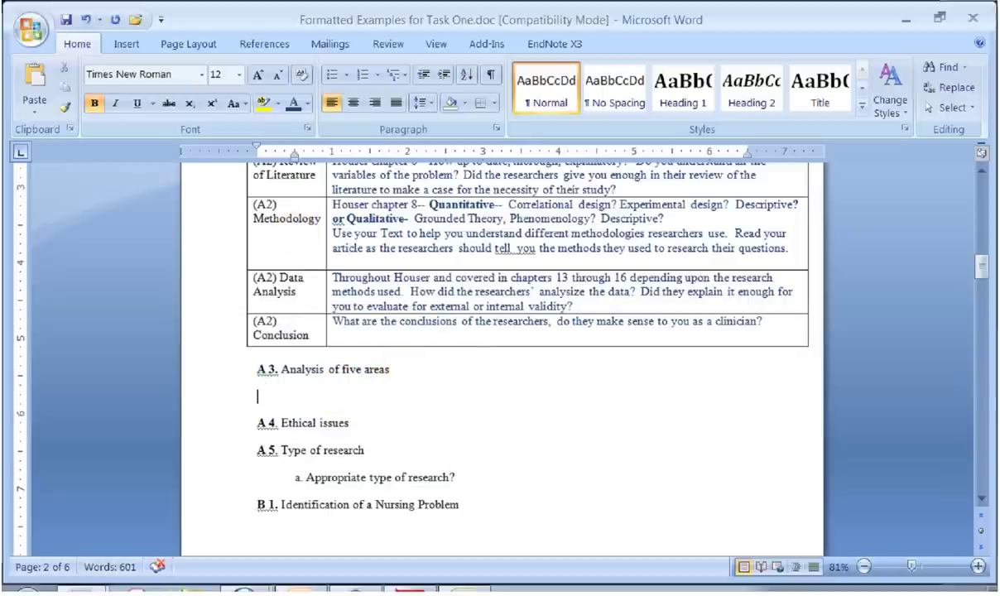
# Type indented test text 'AS;DLKJF OEWINJ' under A.3, then delete that line.
pyautogui.press('Tab')
pyautogui.write('AS;DLKJF OEWINJ')
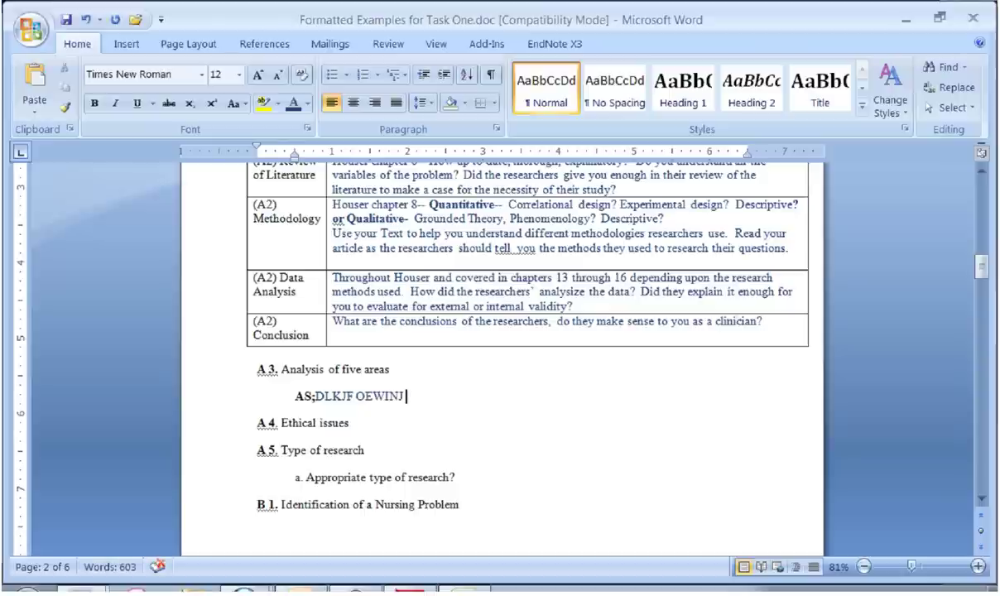
pyautogui.click(232, 396)
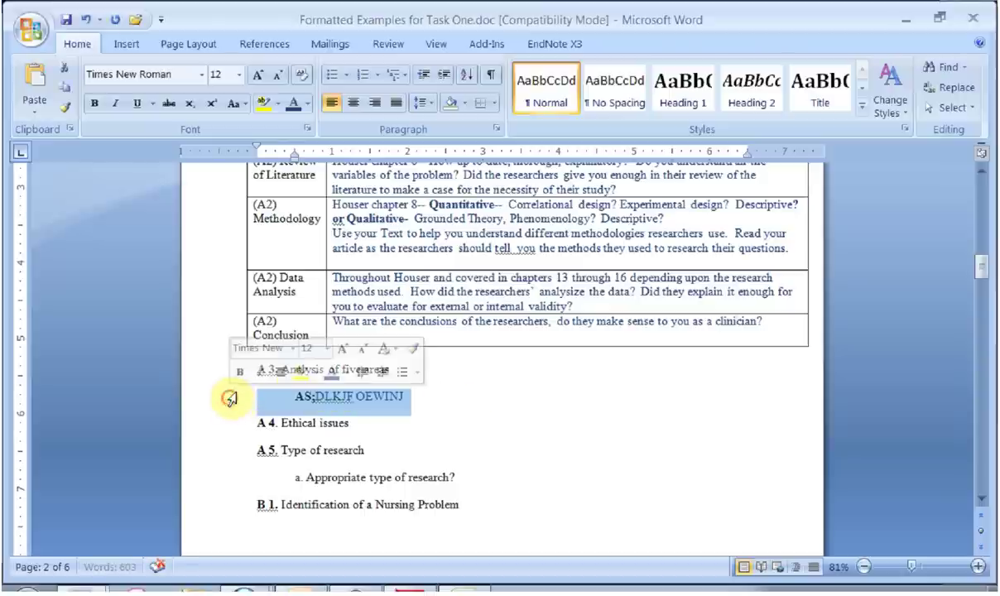
pyautogui.press('Delete')
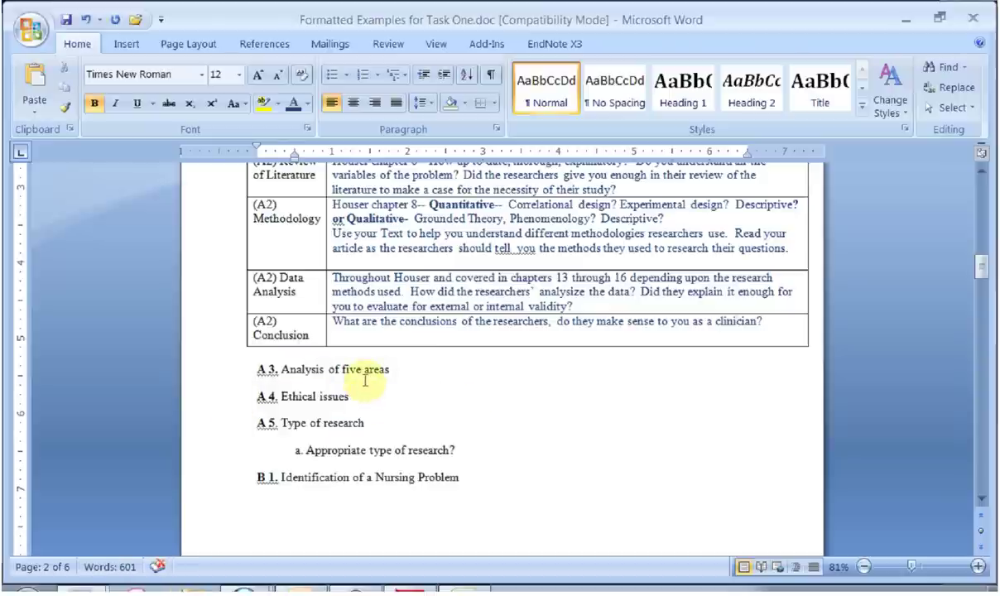
pyautogui.scroll(-4, 364, 370)
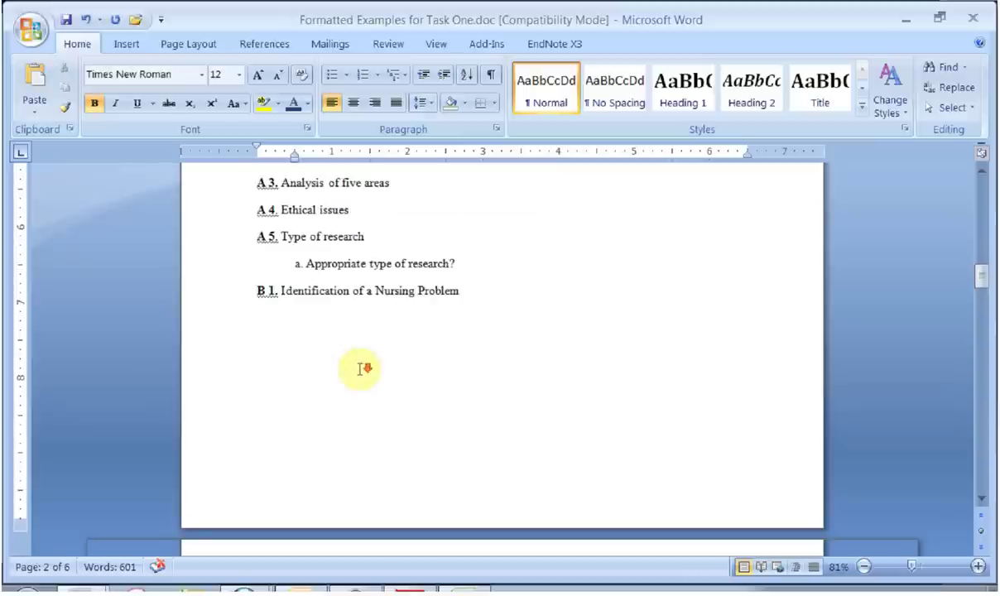
# Scroll to page 3's B.2 Matrix table and select the Author cell's guidance note.
pyautogui.scroll(-6, 360, 370)
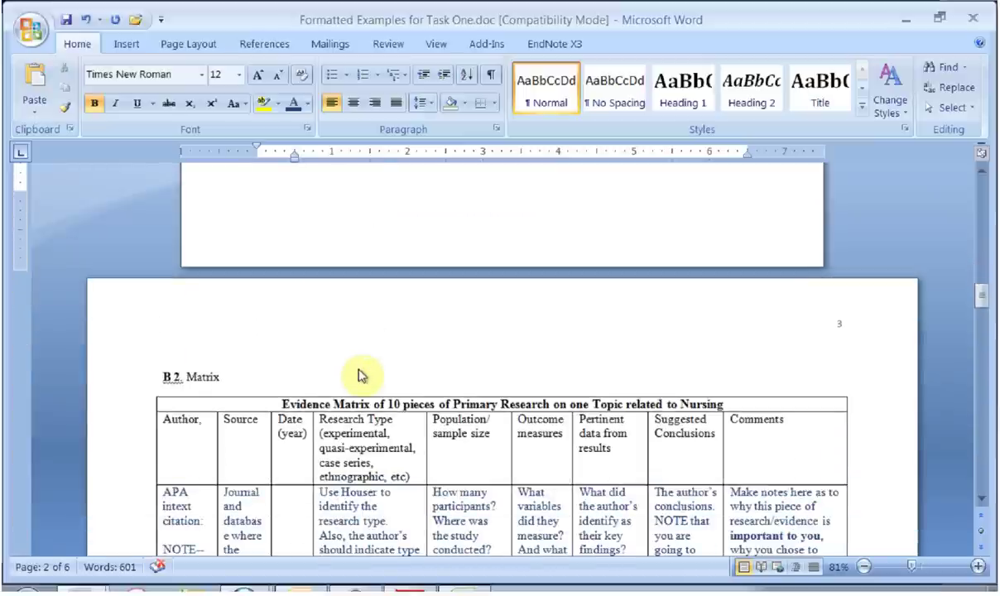
pyautogui.scroll(-1, 361, 375)
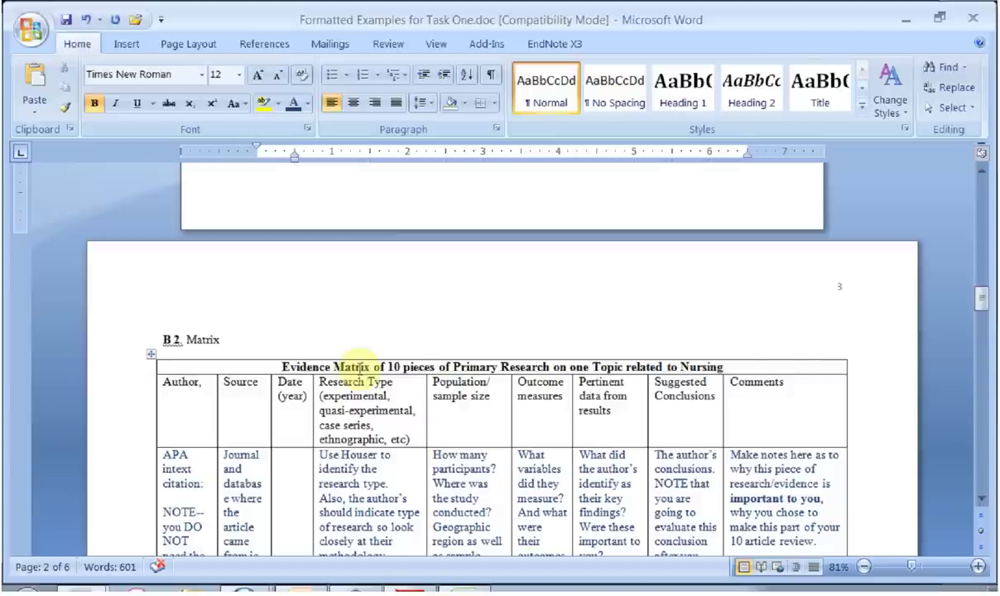
pyautogui.scroll(-5, 361, 366)
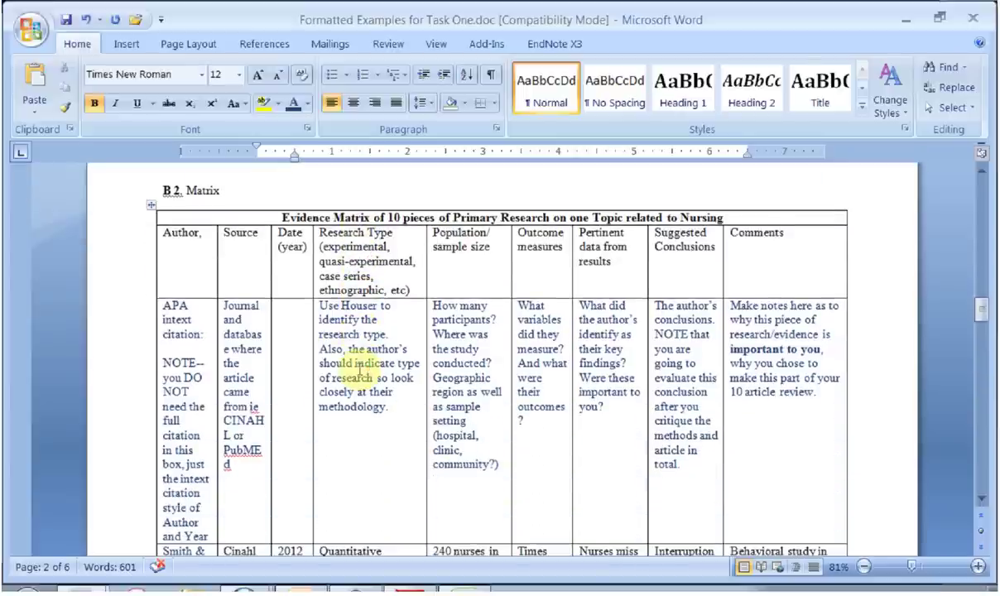
pyautogui.moveTo(207, 499); pyautogui.dragTo(164, 263)
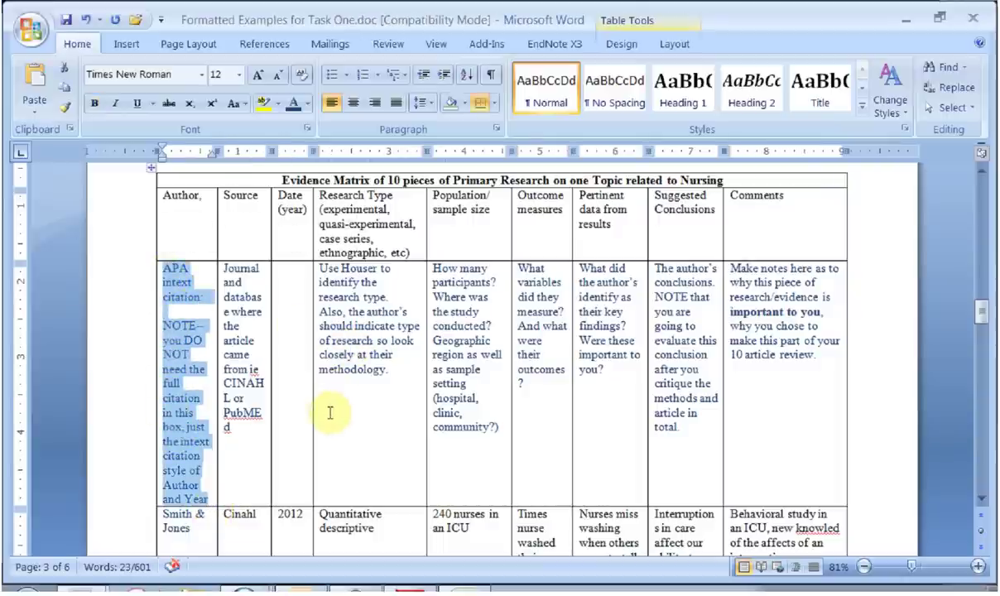
# Select the Smith & Jones example row's cells, then scroll up to the B 2. Matrix heading.
pyautogui.scroll(-1, 343, 439)
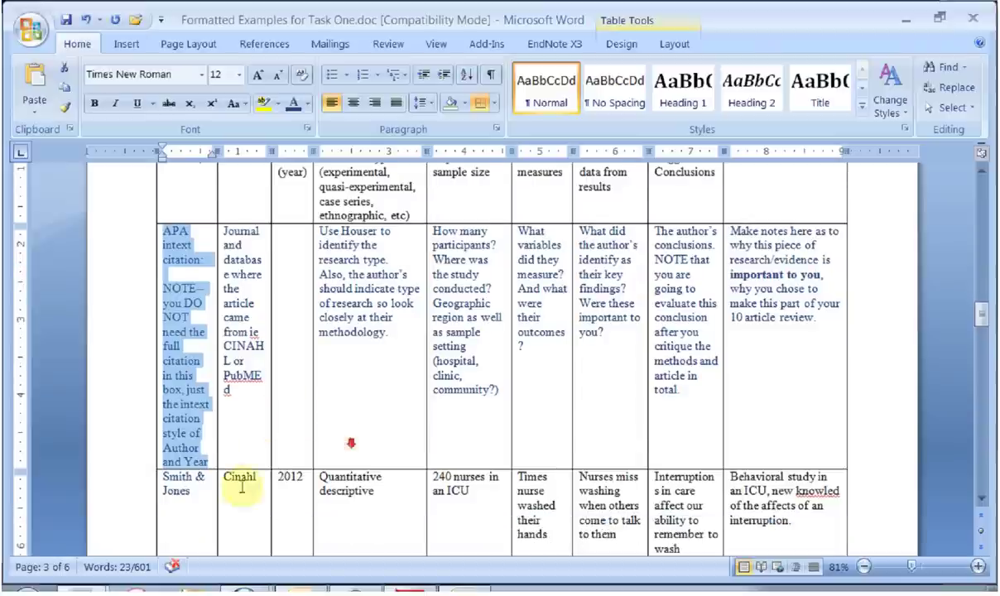
pyautogui.moveTo(192, 491); pyautogui.dragTo(162, 477)
pyautogui.moveTo(258, 485)
pyautogui.mouseDown()
pyautogui.moveTo(205, 475)
pyautogui.moveTo(257, 478)
pyautogui.mouseUp()
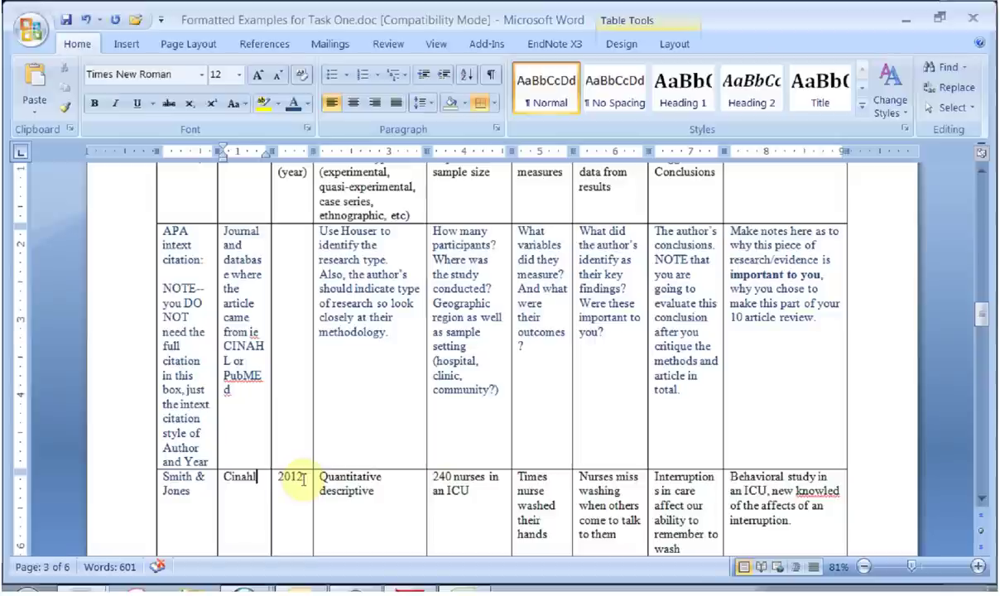
pyautogui.click(369, 480)
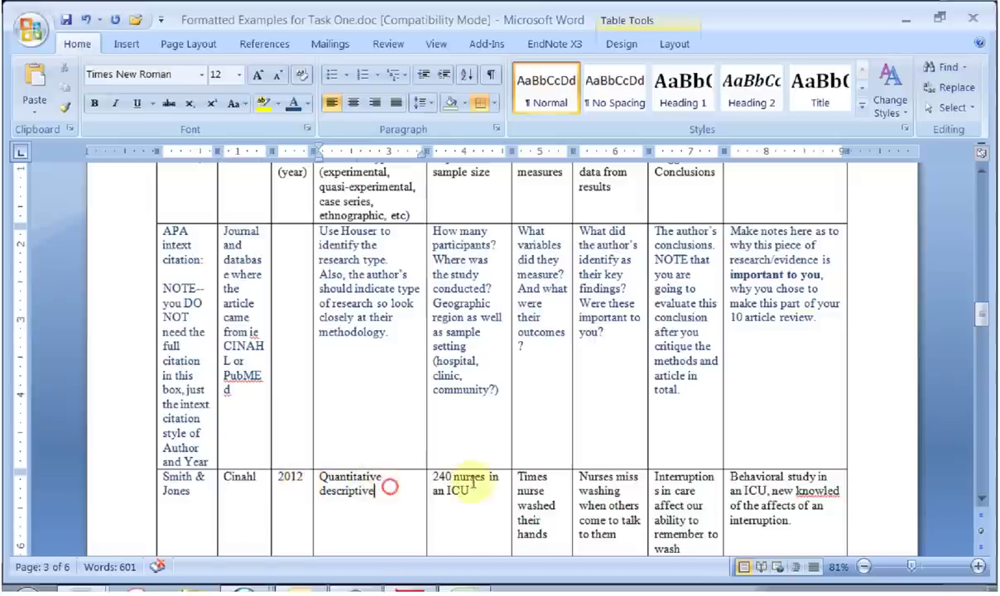
pyautogui.click(597, 476)
pyautogui.scroll(-2, 553, 390)
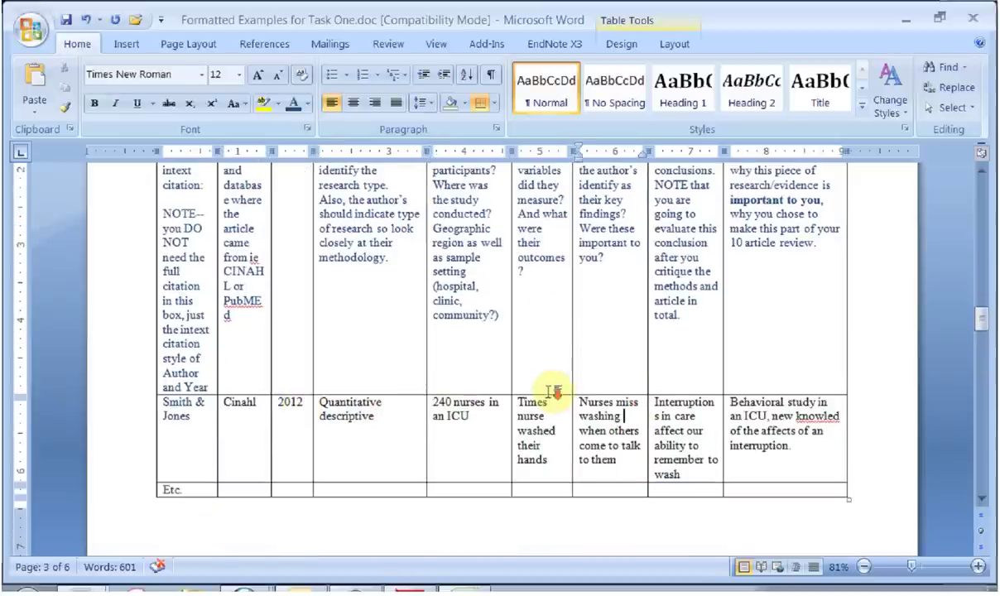
pyautogui.moveTo(216, 424); pyautogui.dragTo(757, 466)
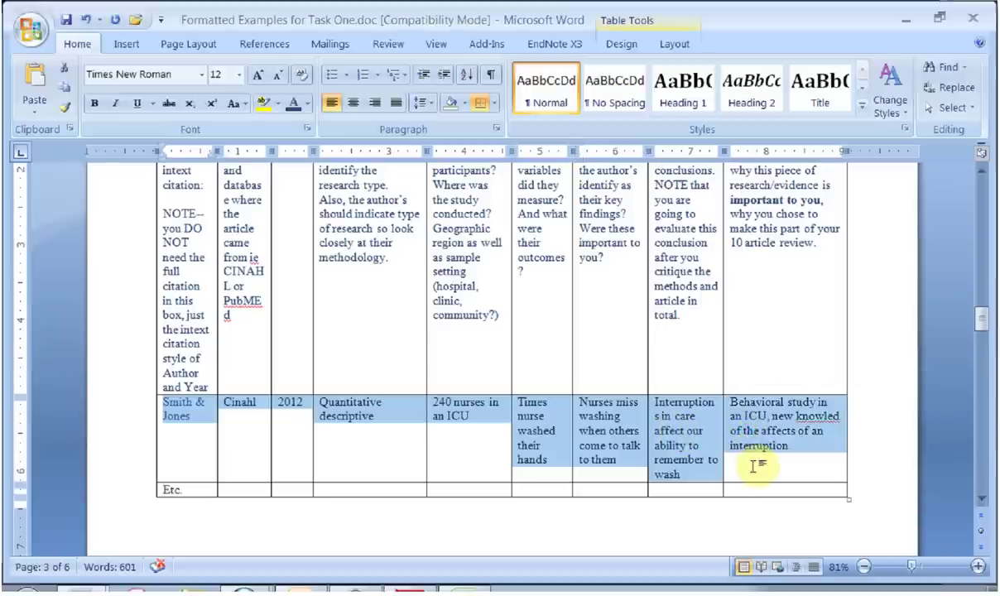
pyautogui.scroll(4, 757, 466)
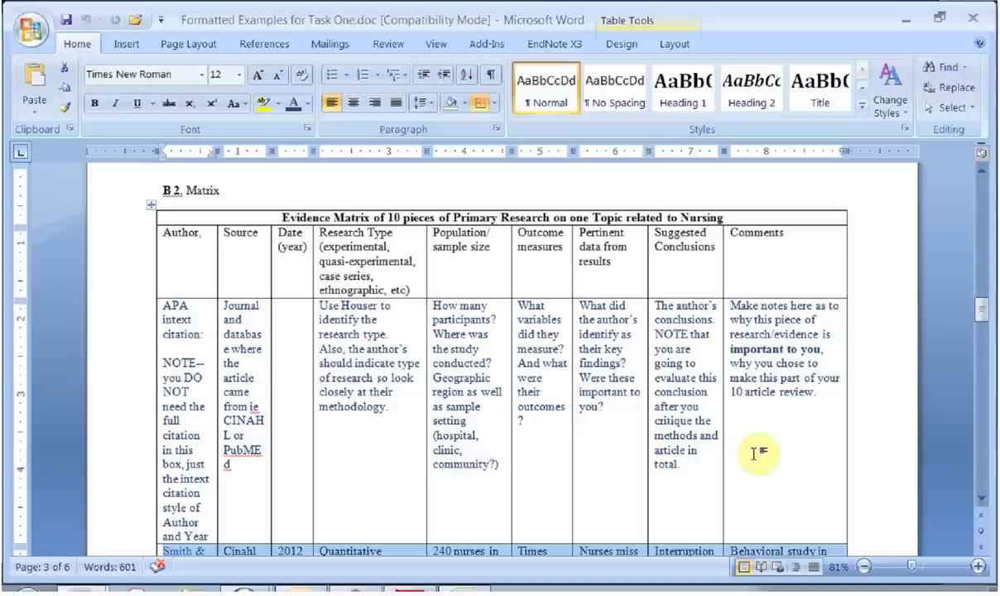
pyautogui.scroll(-3, 513, 379)
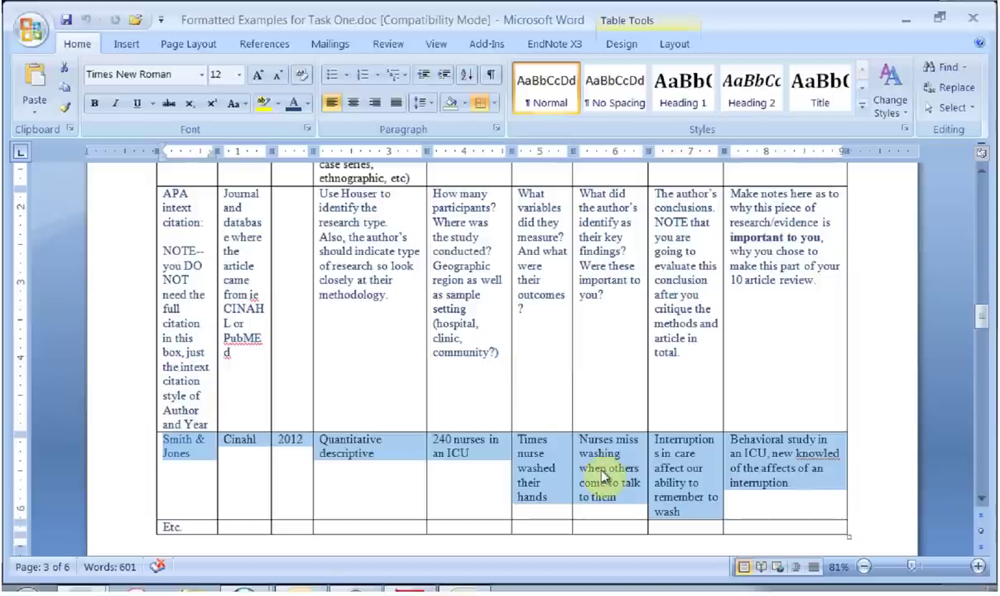
pyautogui.click(494, 468)
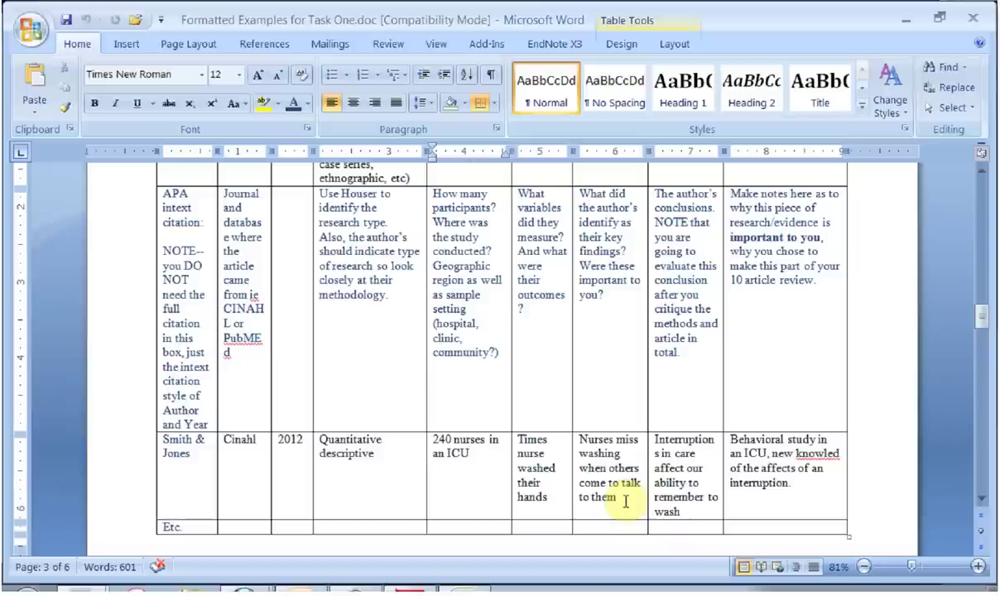
pyautogui.click(626, 500)
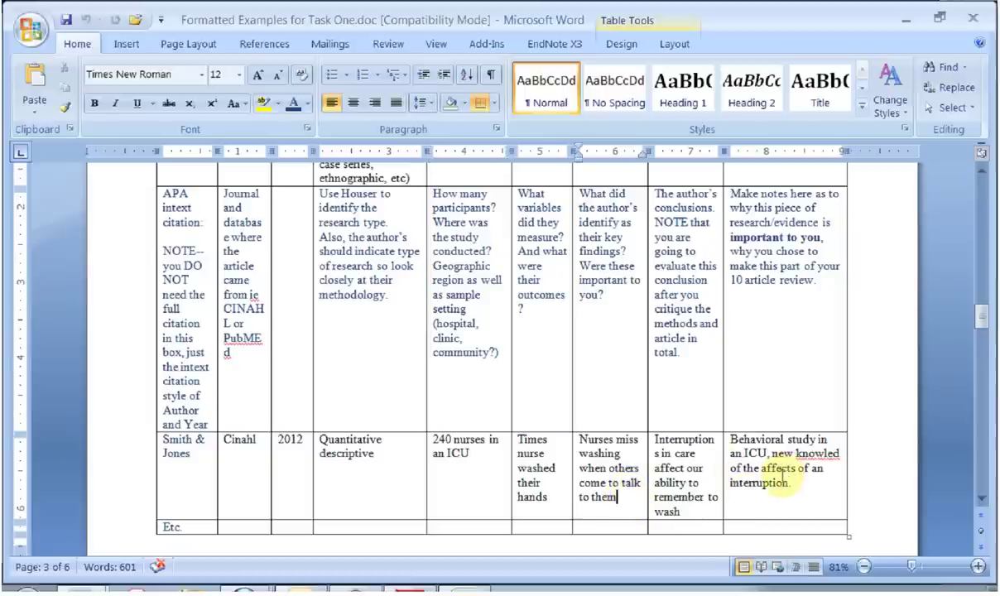
pyautogui.scroll(3, 781, 475)
pyautogui.scroll(-4, 785, 475)
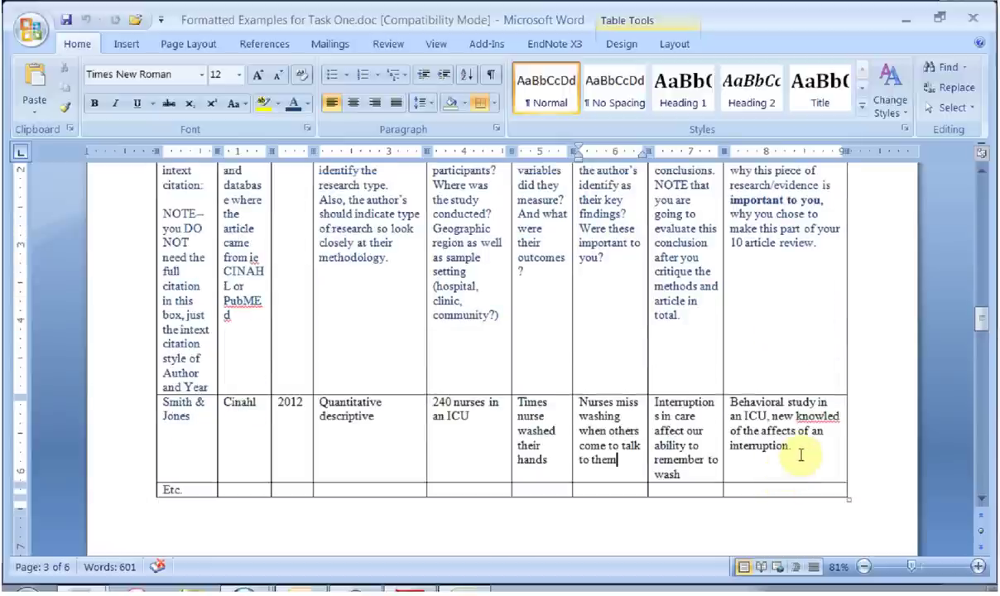
pyautogui.moveTo(796, 449); pyautogui.dragTo(729, 431)
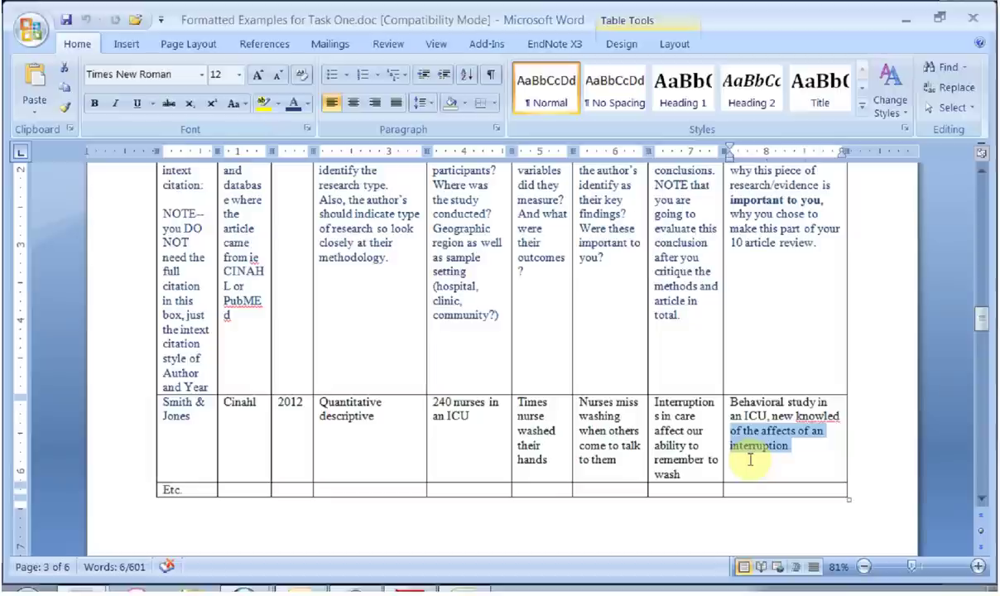
pyautogui.click(749, 445)
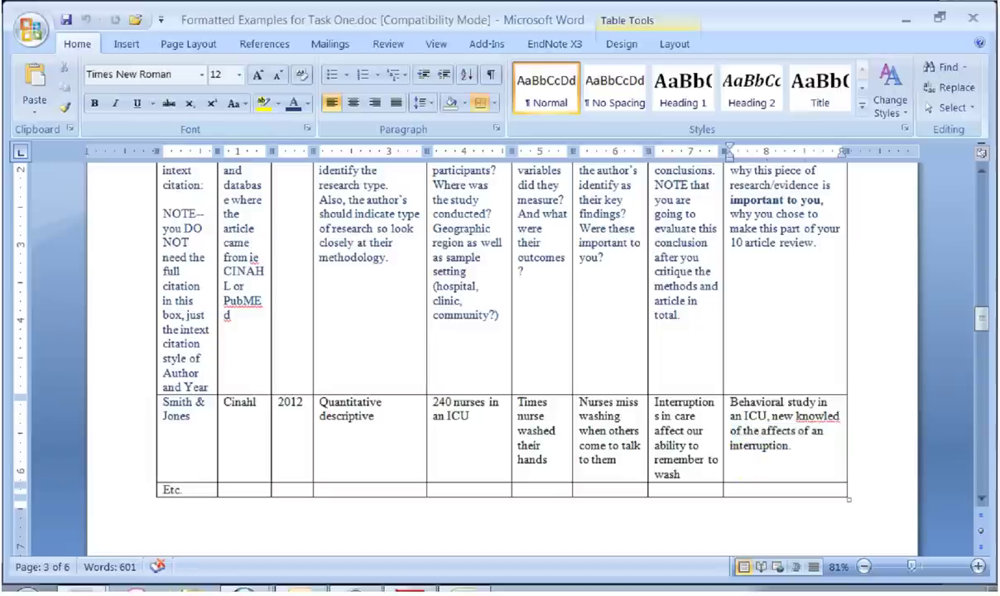
# Select the Smith & Jones row, then the Etc. row, and scroll past the matrix.
pyautogui.scroll(-3, 446, 463)
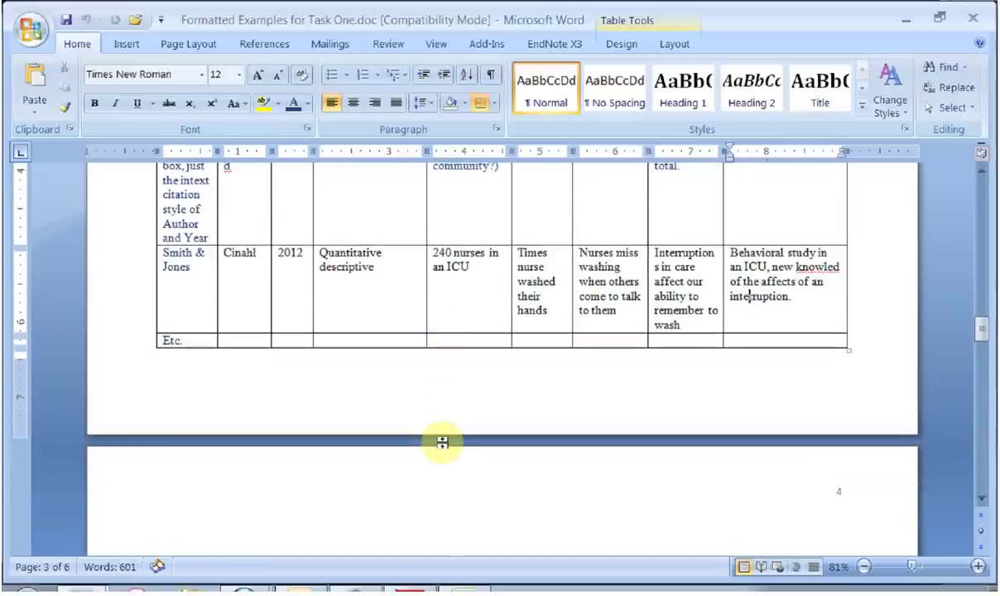
pyautogui.scroll(-3, 446, 437)
pyautogui.scroll(2, 447, 447)
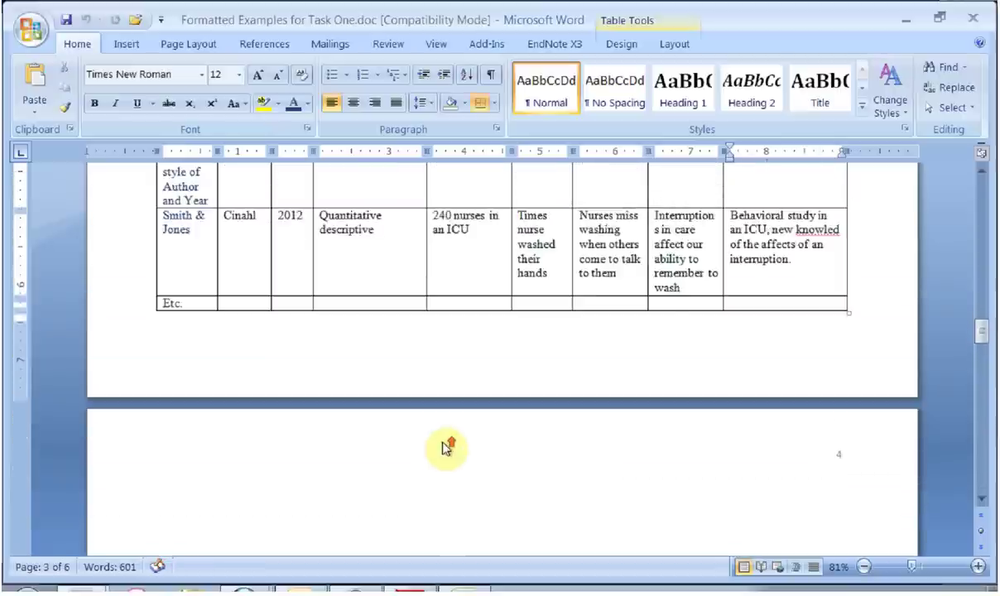
pyautogui.scroll(2, 447, 446)
pyautogui.moveTo(201, 331); pyautogui.dragTo(751, 325)
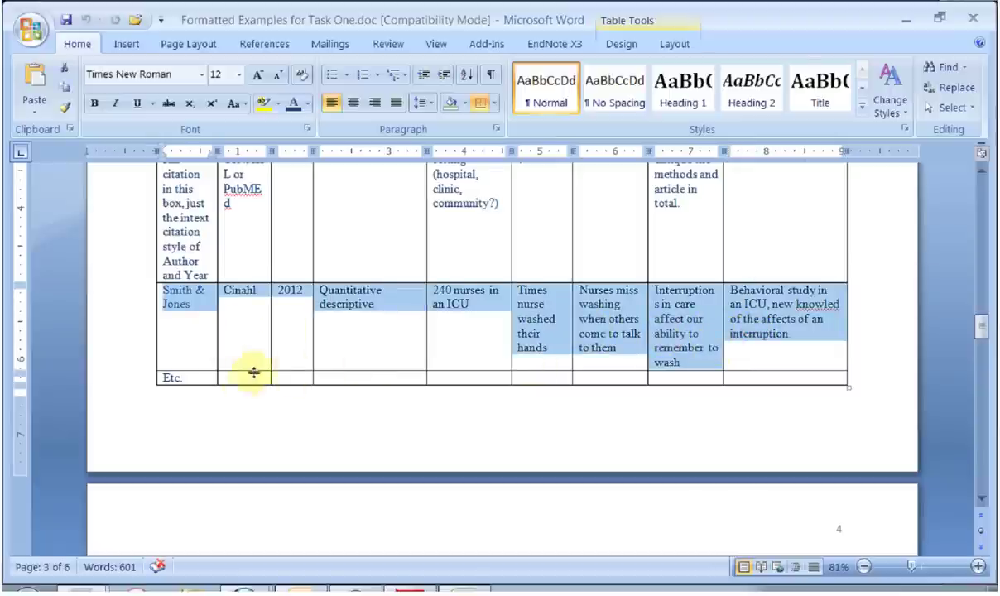
pyautogui.moveTo(208, 375); pyautogui.dragTo(744, 377)
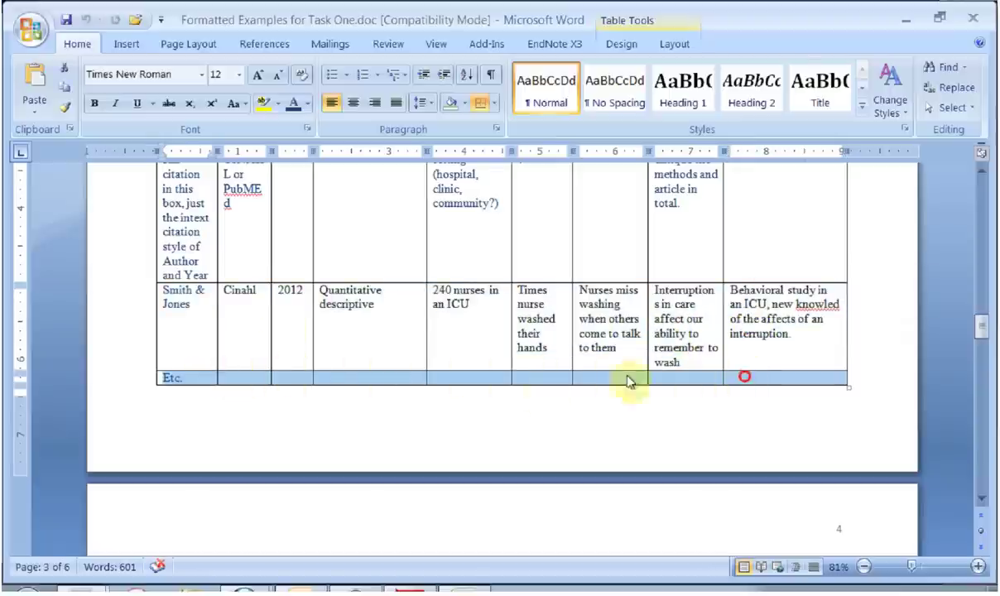
pyautogui.scroll(-9, 474, 422)
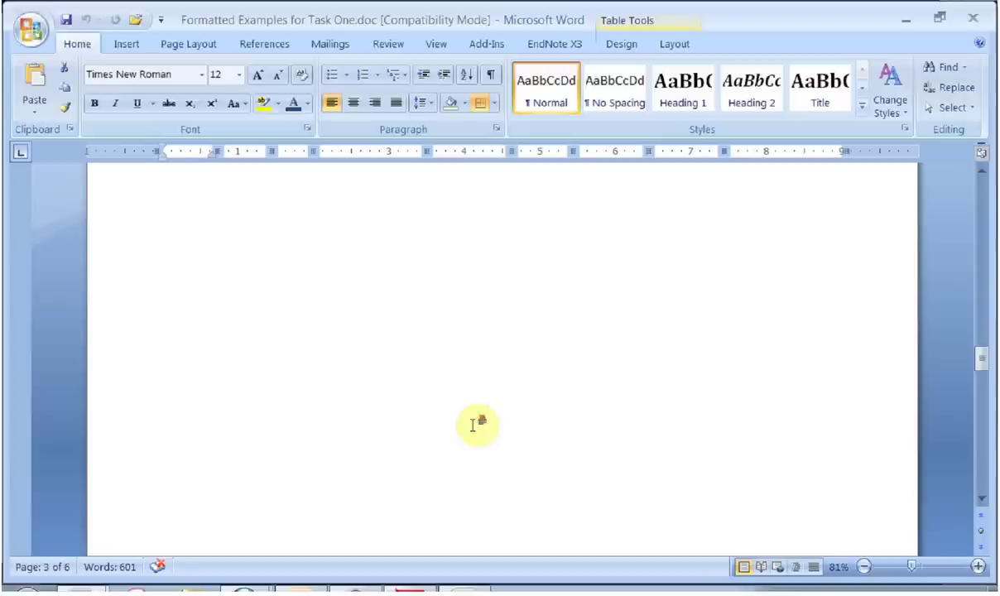
pyautogui.scroll(-5, 474, 425)
# Add an empty line after the 'B 3.a. Annotated Bibliography for 10 pieces' heading, then scroll back up.
pyautogui.click(487, 415)
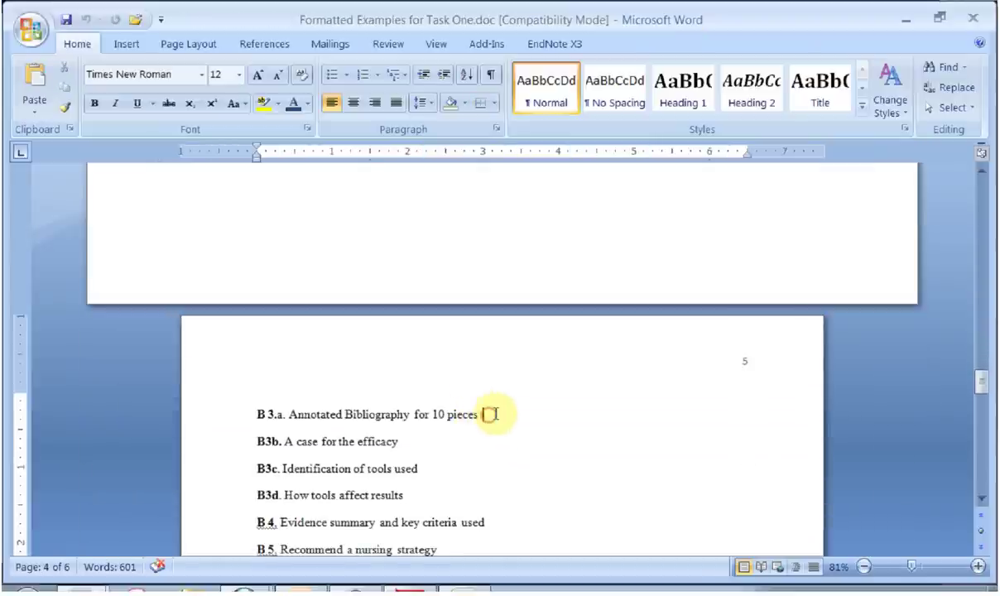
pyautogui.press('Return')
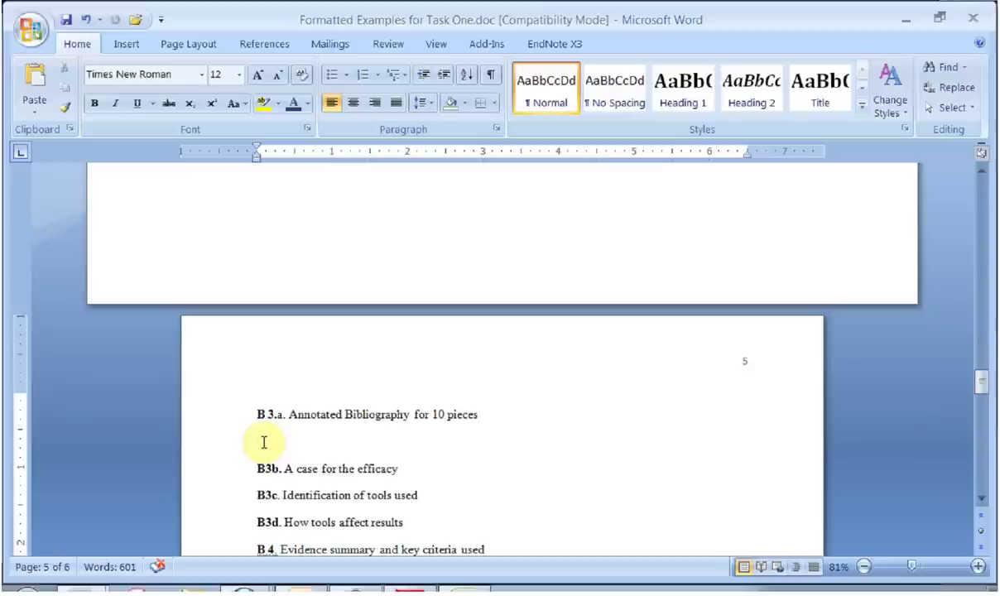
pyautogui.scroll(12, 263, 443)
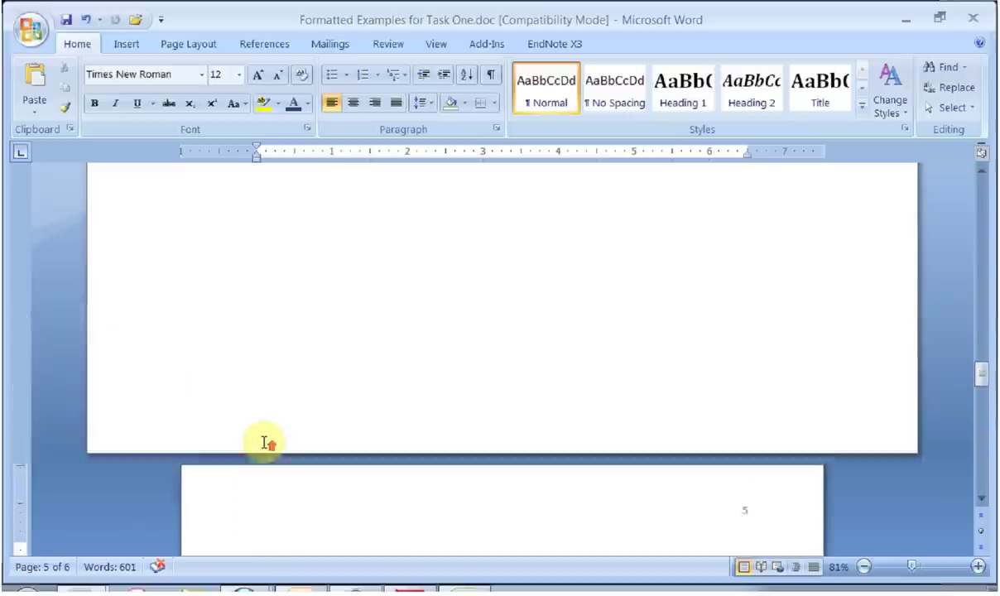
pyautogui.scroll(1, 263, 443)
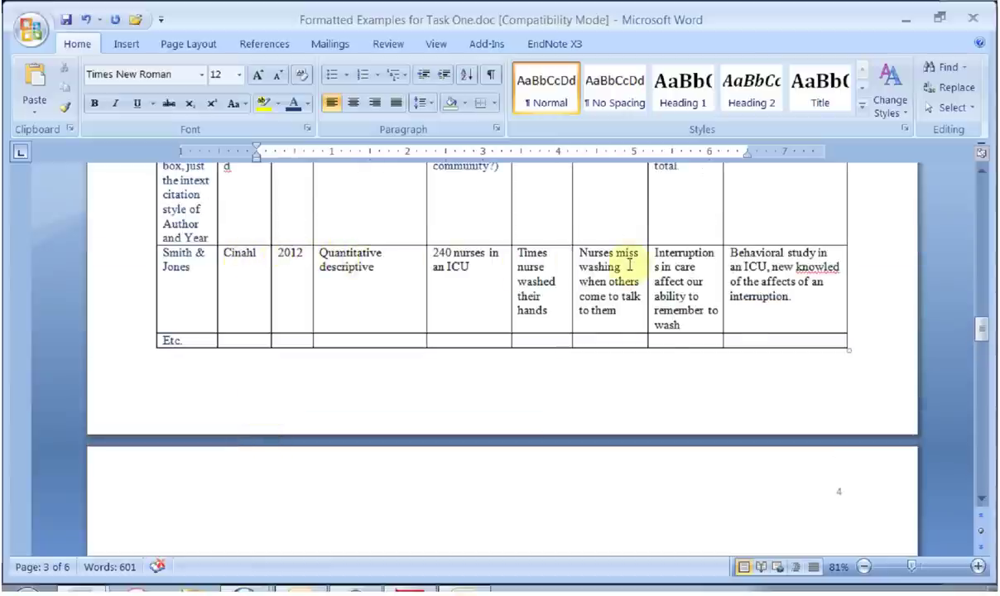
# Select the example row's findings, conclusions and comments cells, deselect them, then scroll to page 4.
pyautogui.moveTo(793, 297); pyautogui.dragTo(690, 291)
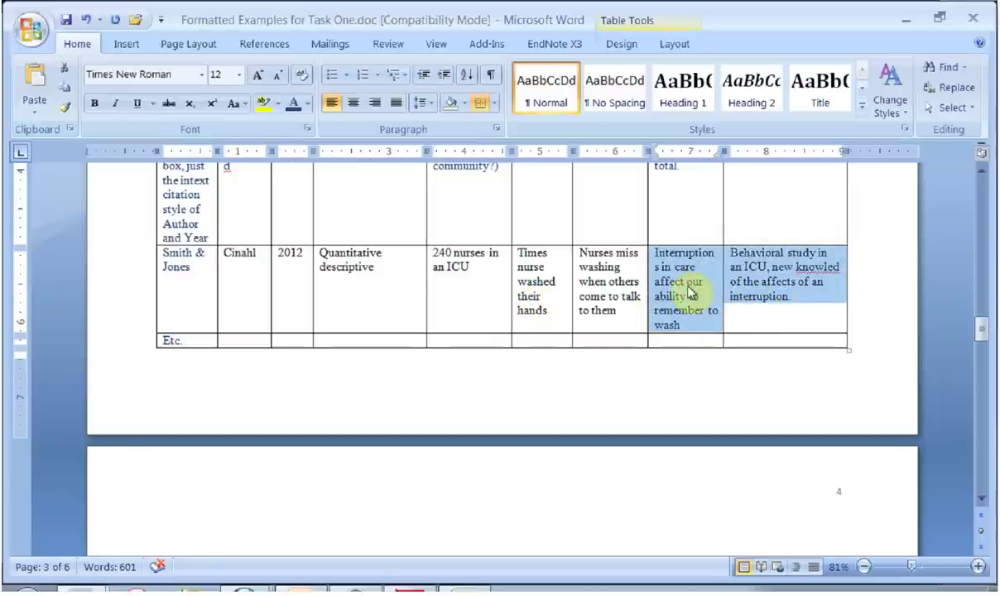
pyautogui.click(750, 318)
pyautogui.moveTo(743, 316); pyautogui.dragTo(648, 319)
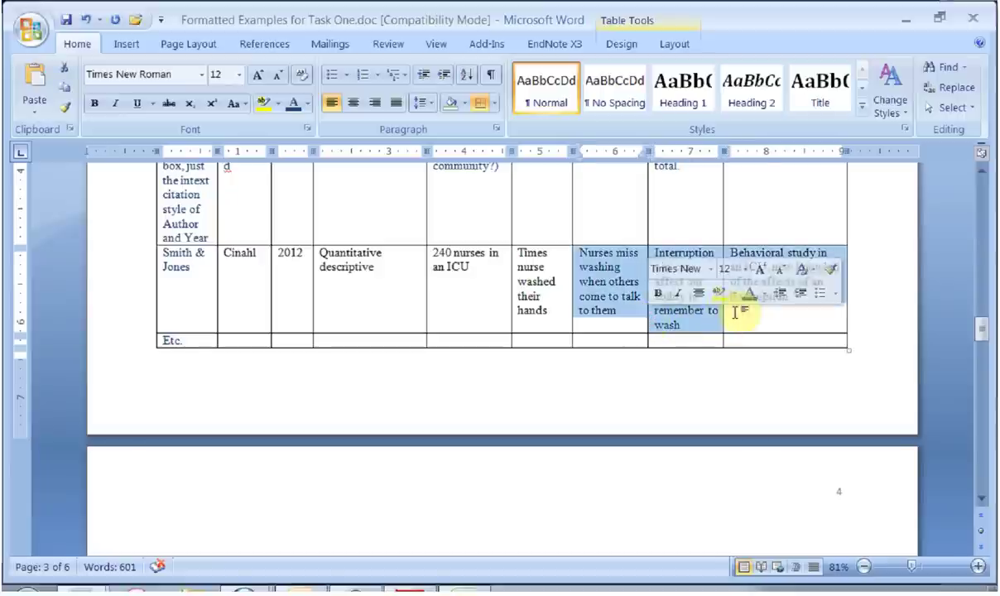
pyautogui.click(736, 312)
pyautogui.scroll(-15, 424, 357)
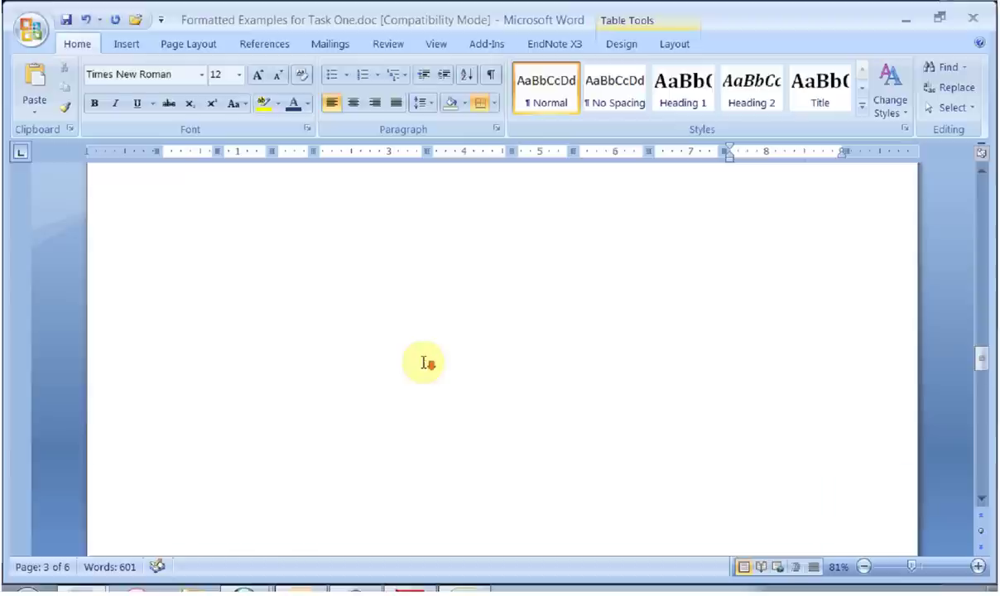
pyautogui.scroll(-2, 424, 360)
# Check the blank line under B 3.a, then return to the Smith & Jones evidence matrix row.
pyautogui.click(302, 401)
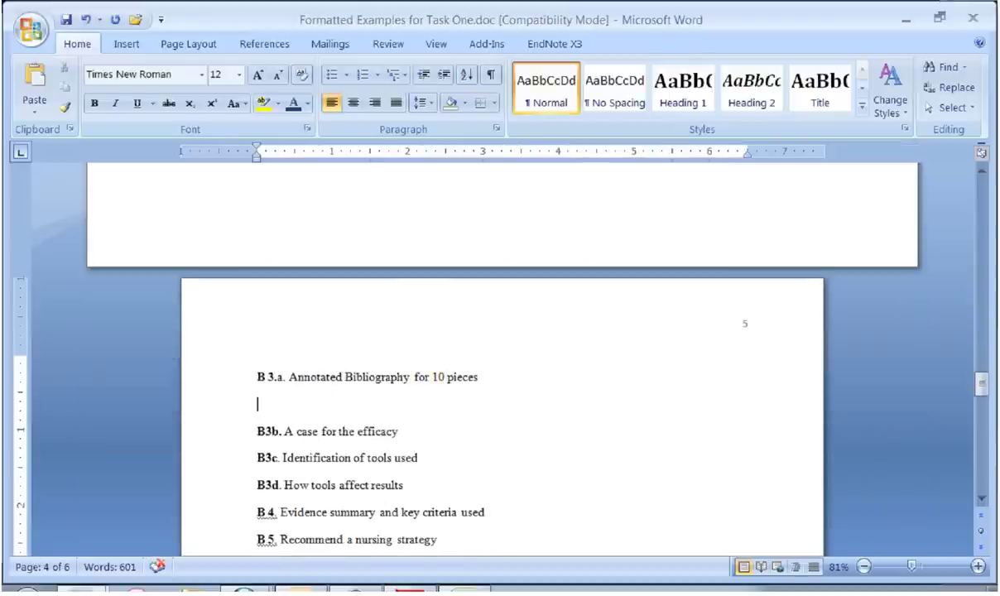
pyautogui.scroll(15, 340, 379)
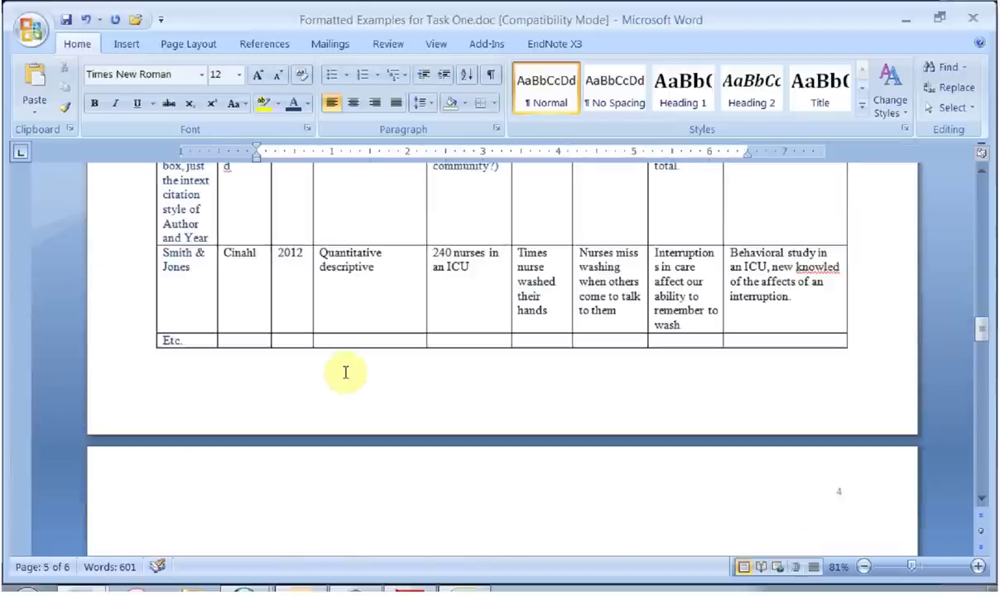
pyautogui.scroll(2, 348, 370)
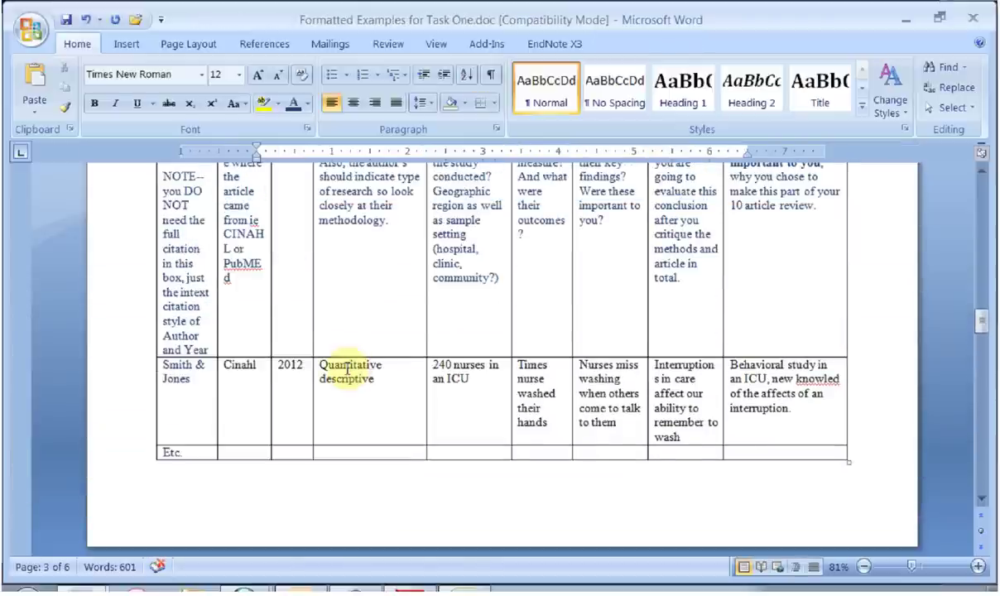